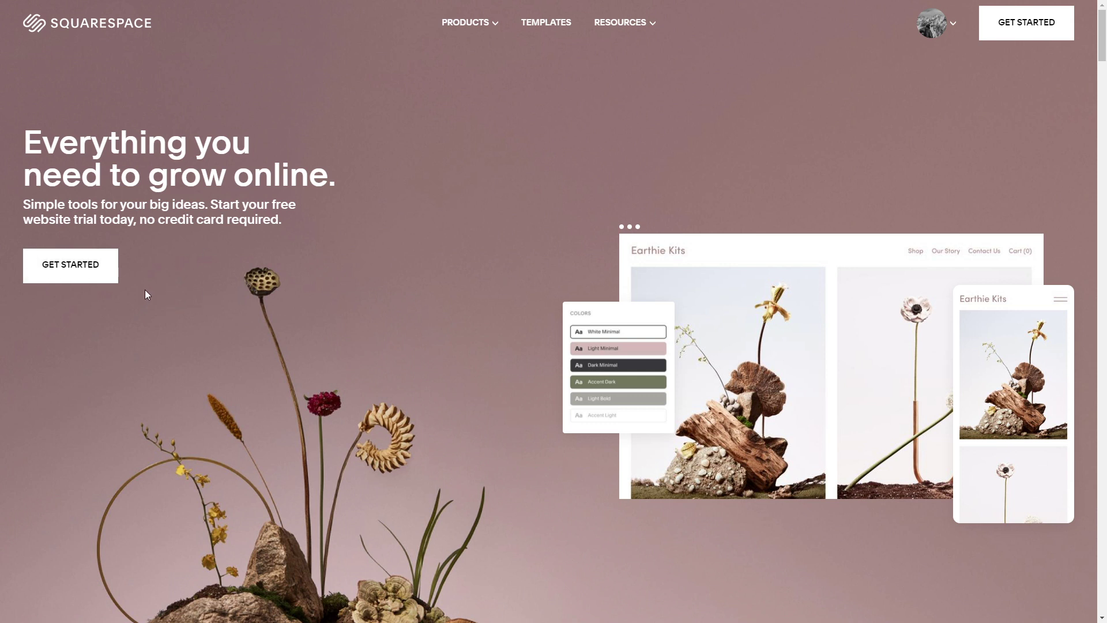
Browse the popular website templates and start a new site with the Bailard template
left_click(103, 273)
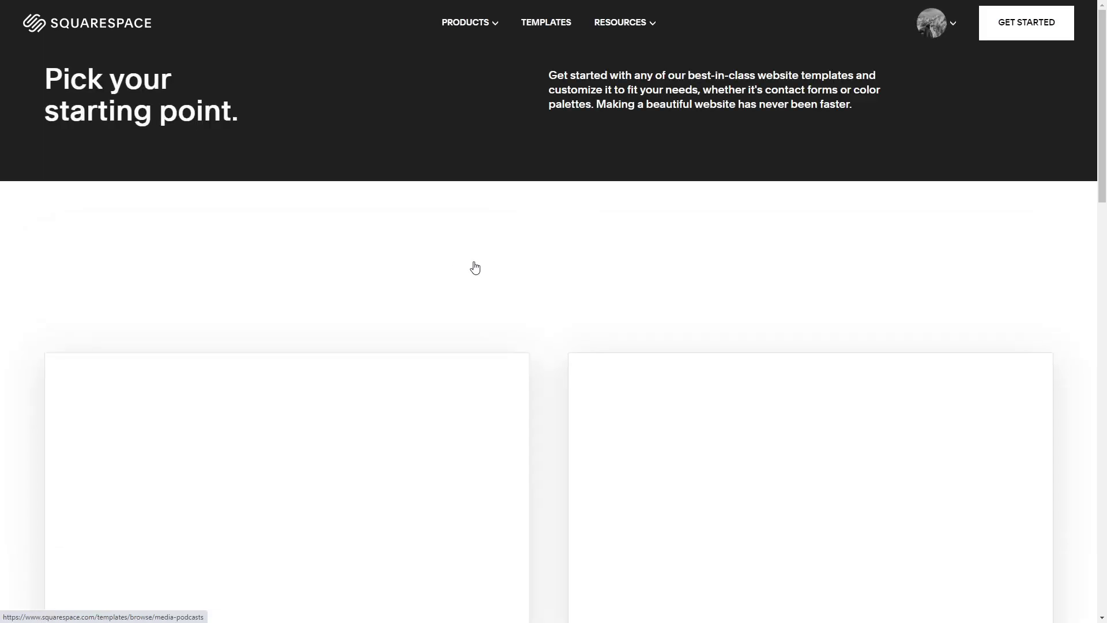
scroll(419, 242, "down", 1)
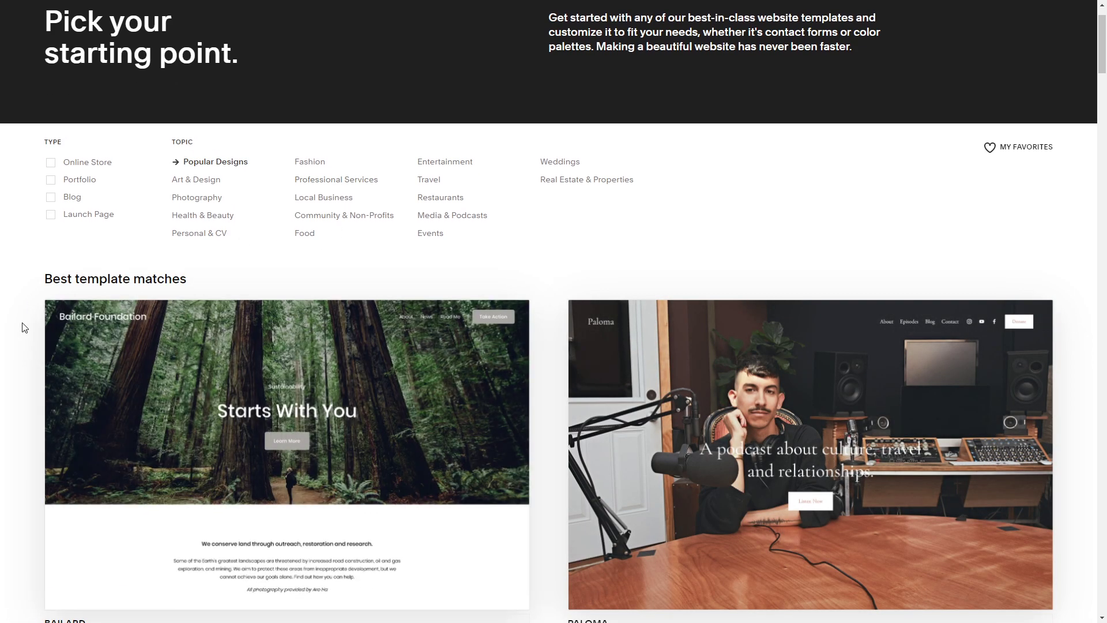
scroll(23, 328, "down", 3)
scroll(16, 332, "down", 2)
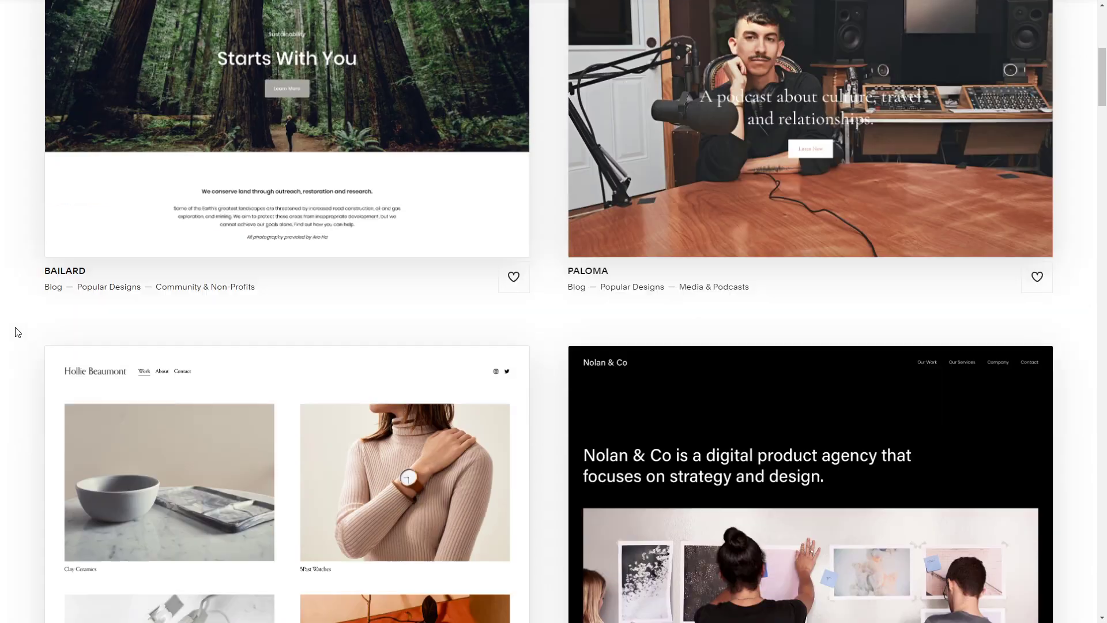
scroll(17, 332, "up", 1)
scroll(17, 331, "up", 5)
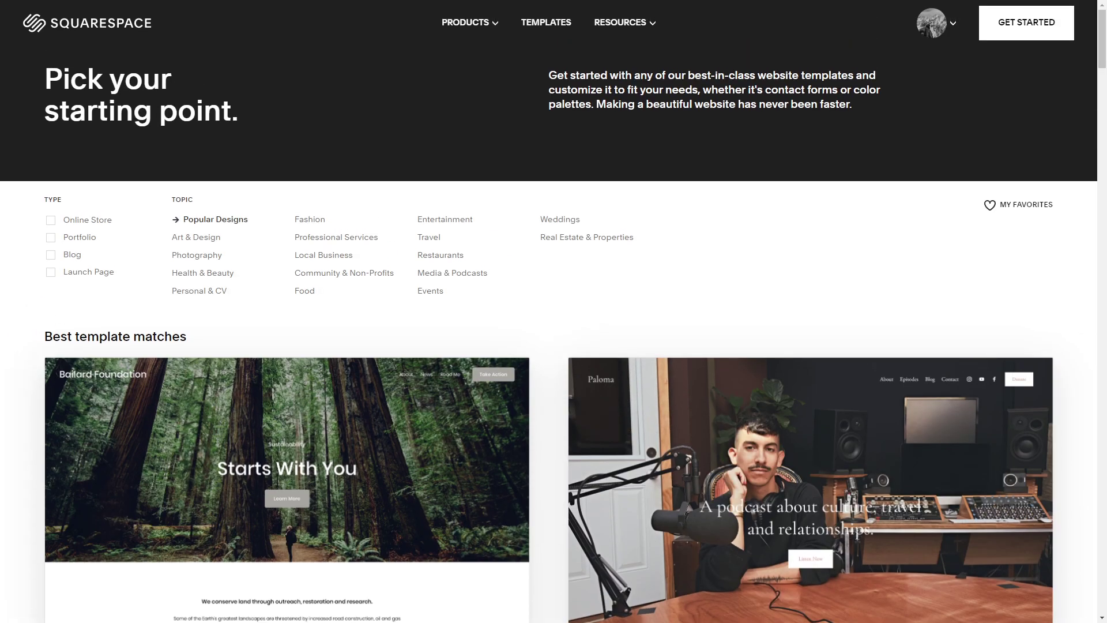
mouse_move(354, 421)
scroll(346, 418, "down", 2)
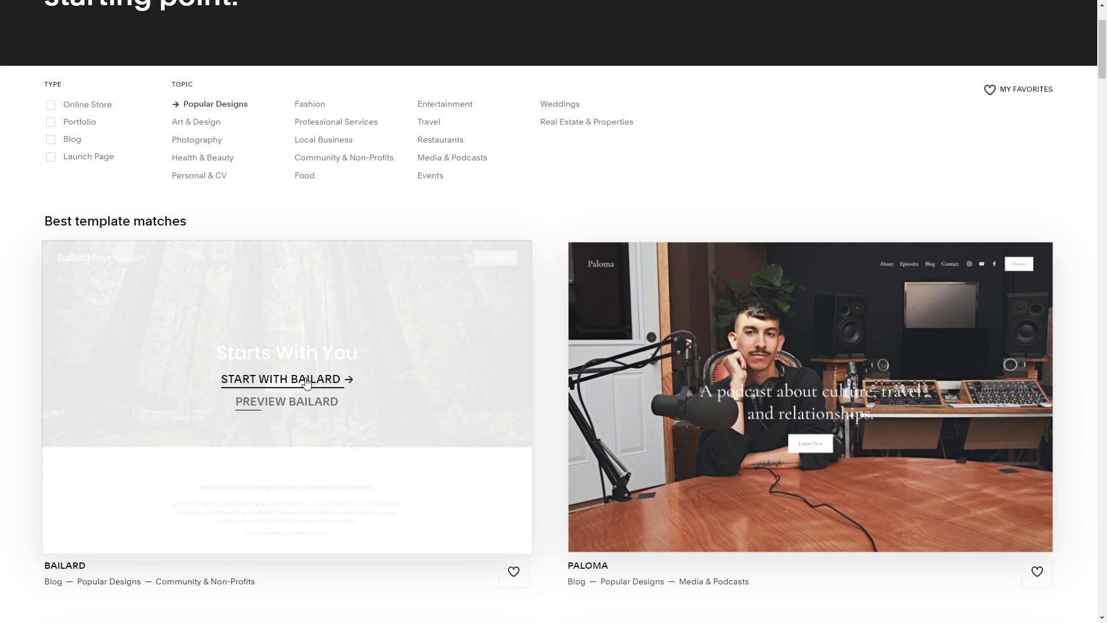
left_click(231, 384)
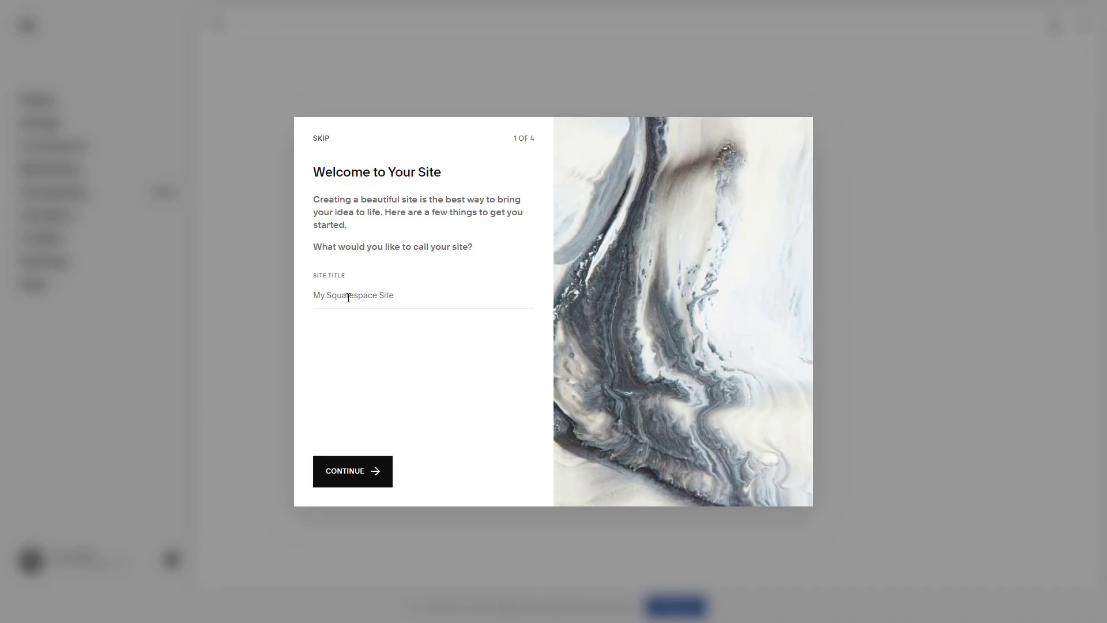
Set the site title to PhotoLab and dismiss the rest of the welcome tour
left_click(348, 297)
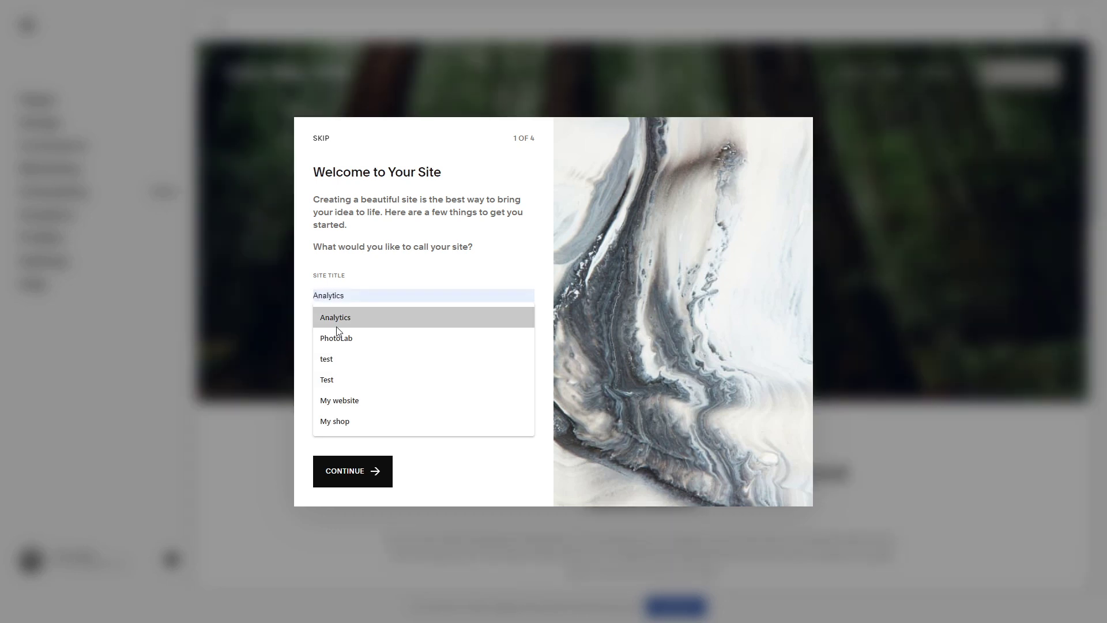
left_click(349, 338)
left_click(342, 469)
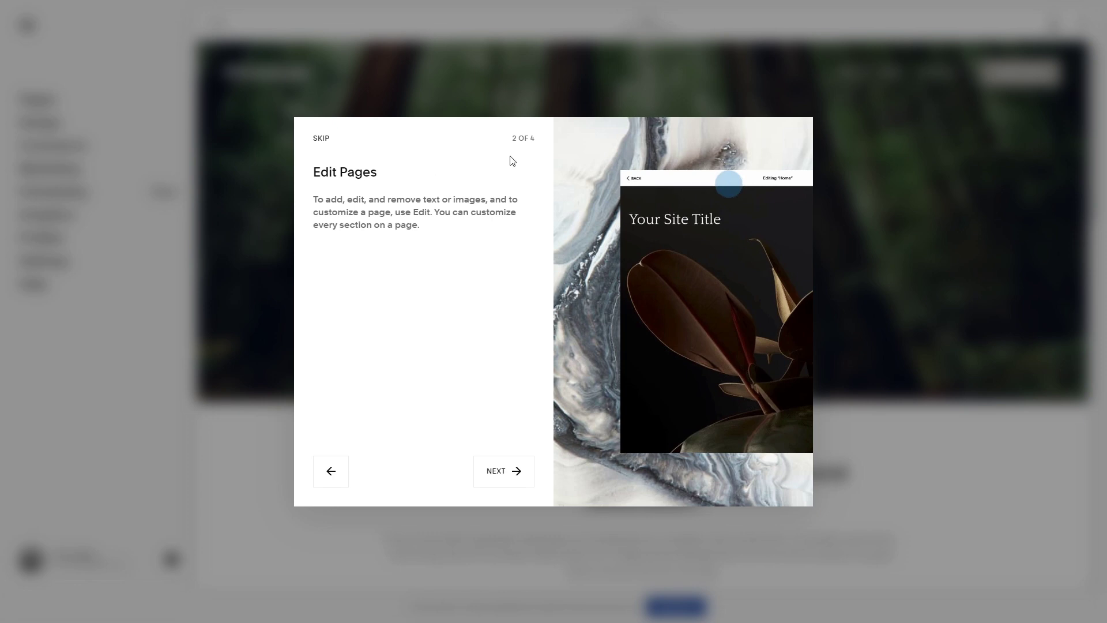
left_click(400, 79)
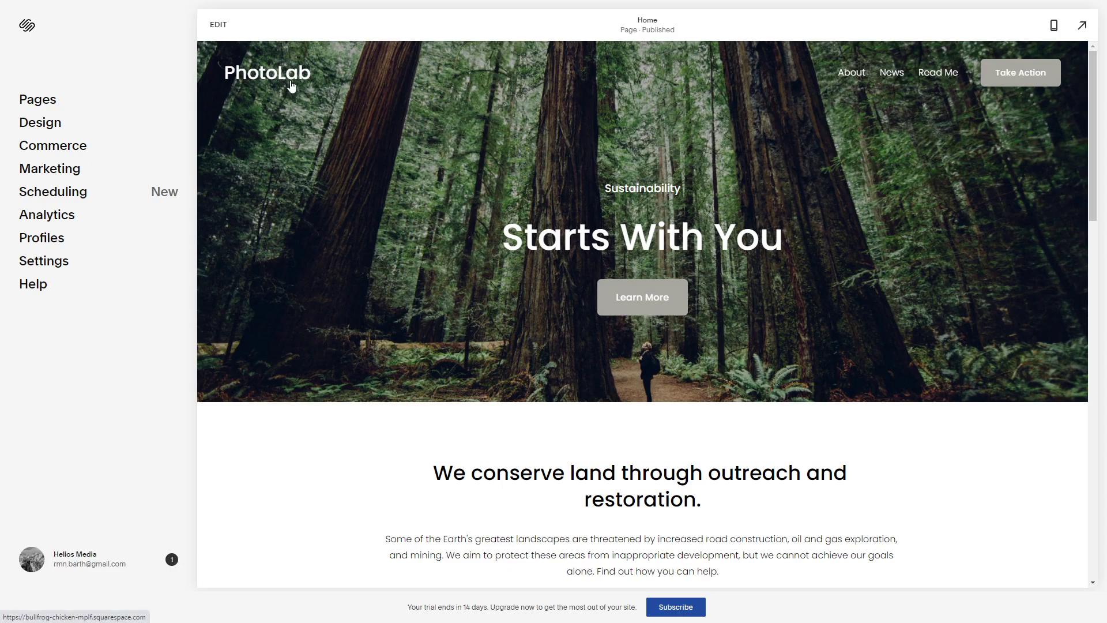
Look over the home page preview and close the Assistant
scroll(624, 261, "down", 8)
scroll(611, 278, "up", 8)
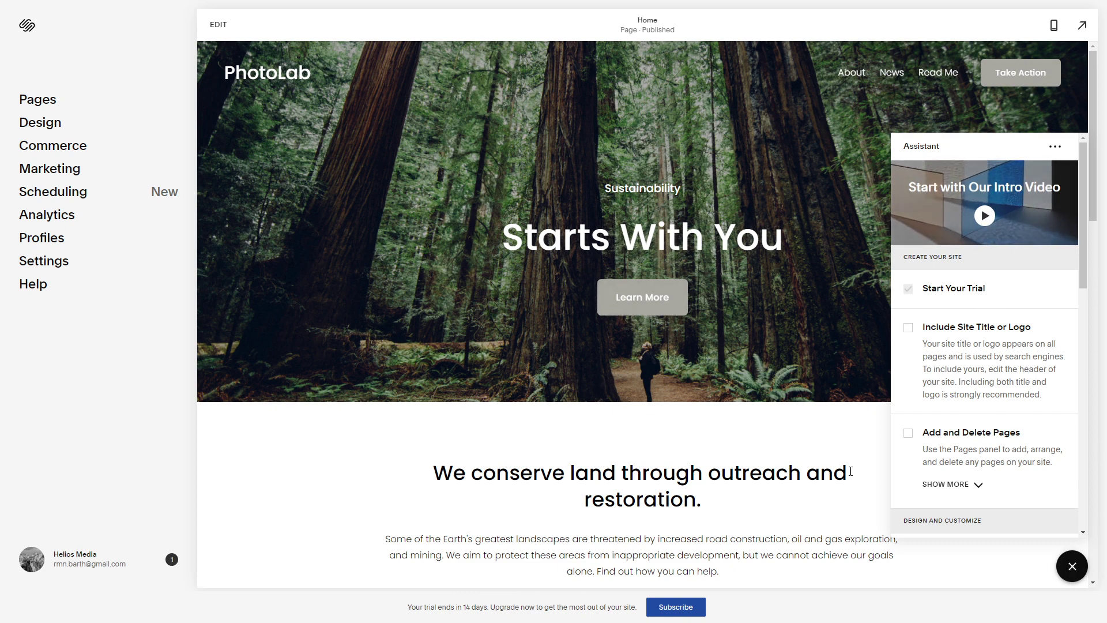
left_click(1071, 563)
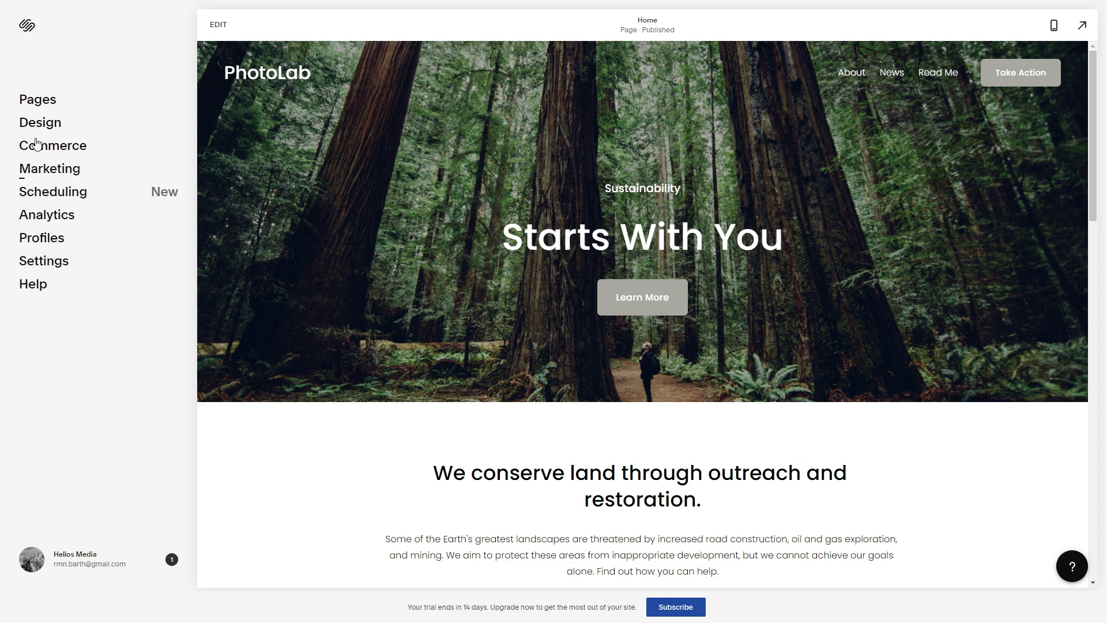
Add a blank page to the main navigation, keeping the name New Page
left_click(37, 100)
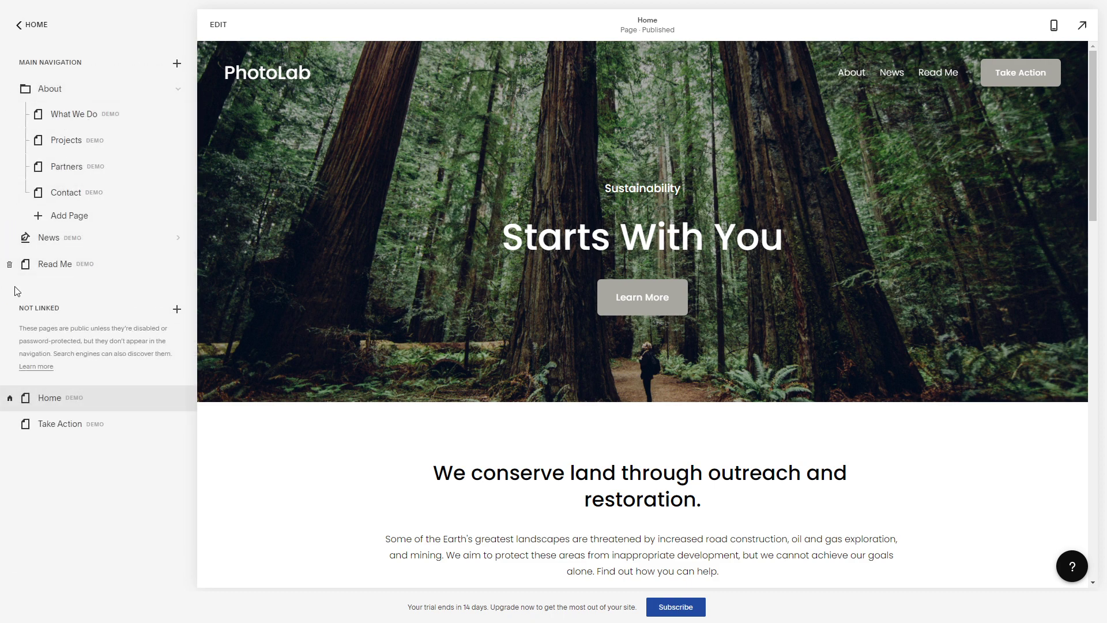
left_click(176, 66)
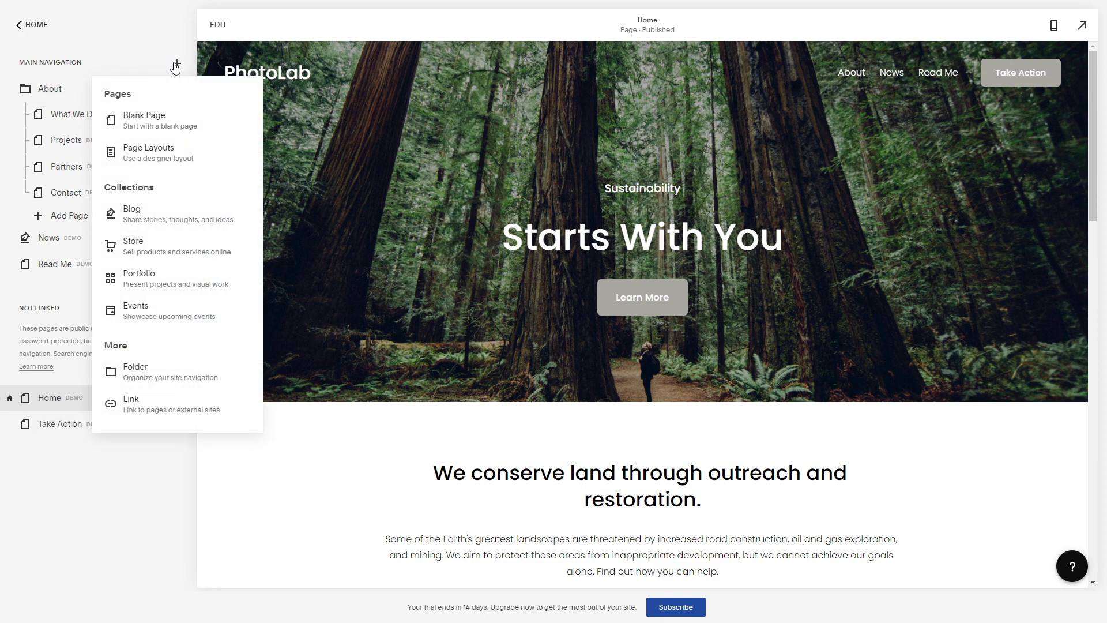
left_click(158, 126)
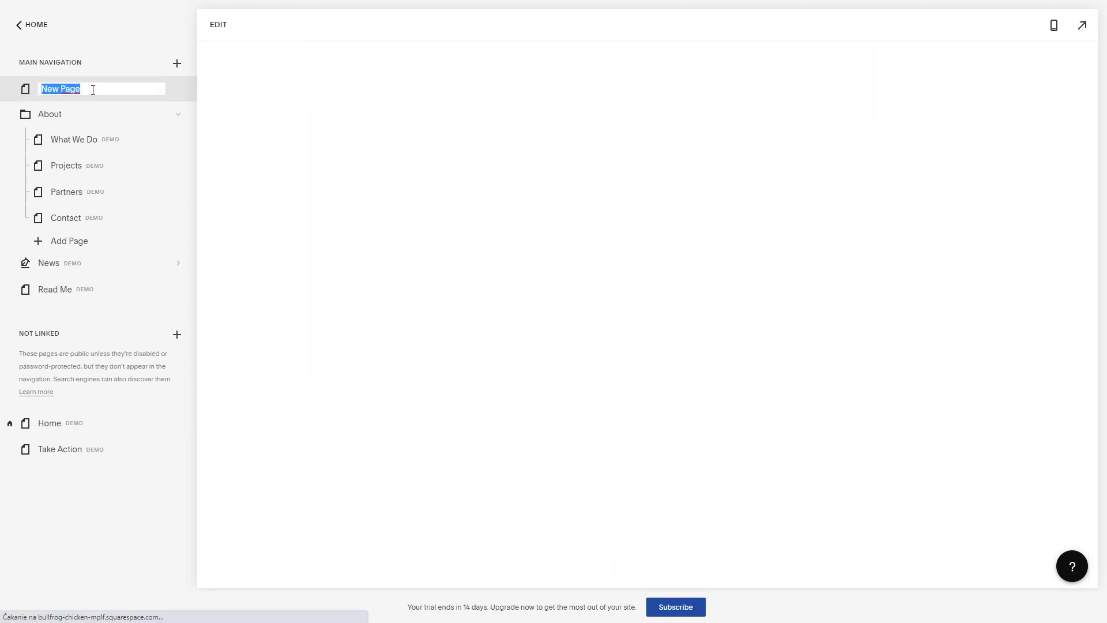
left_click_drag(82, 90, 32, 92)
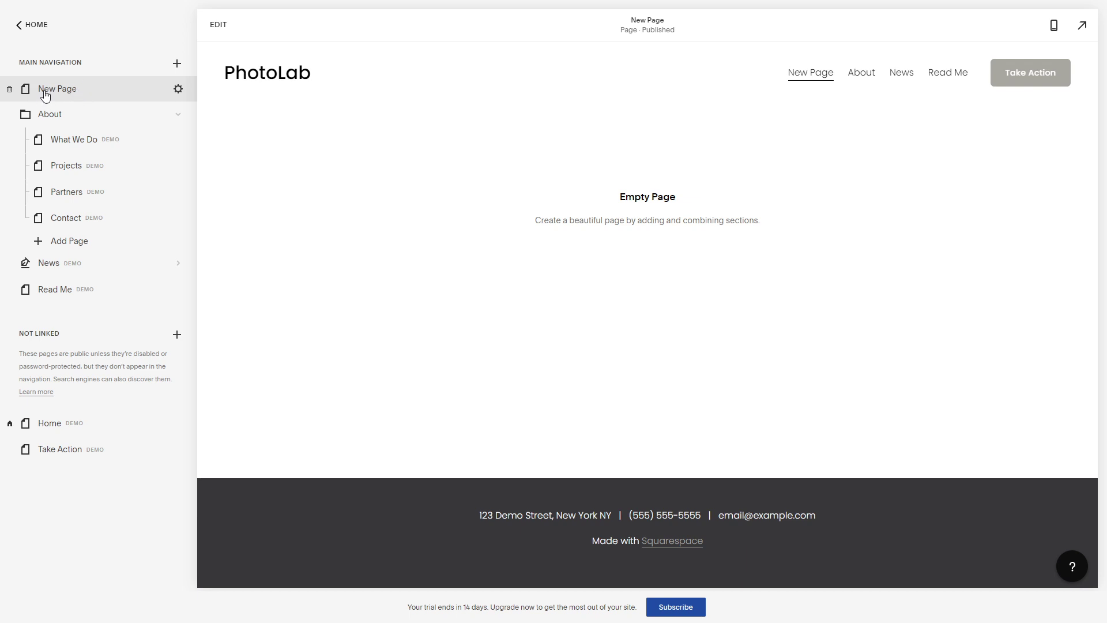
Add a store page to the main navigation with the Store 2 layout, keep its name, and look over its products
left_click(177, 65)
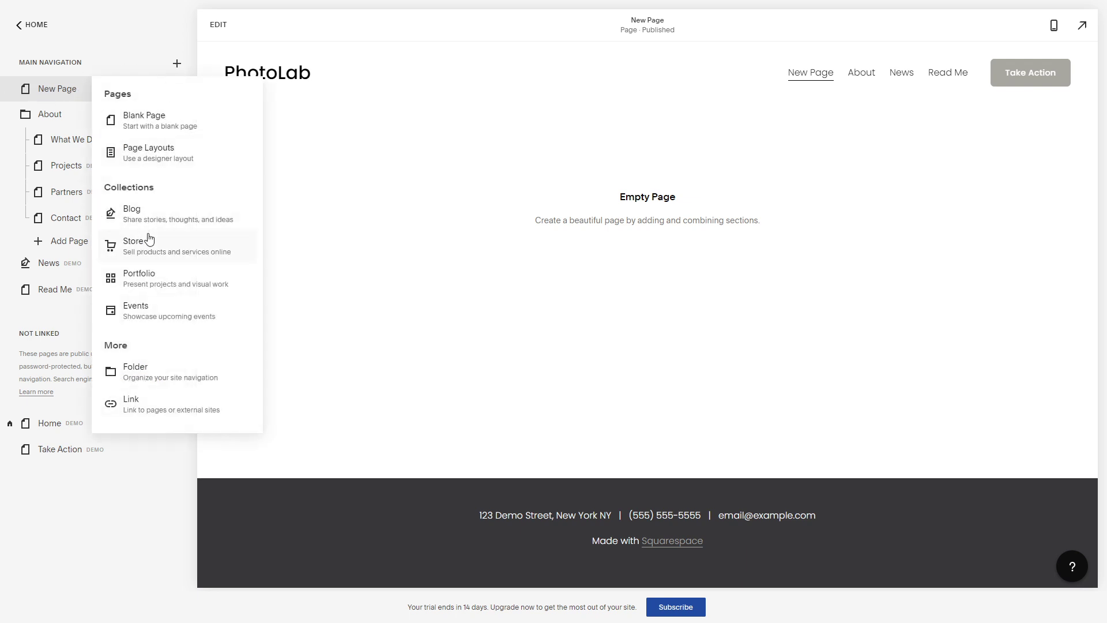
left_click(153, 257)
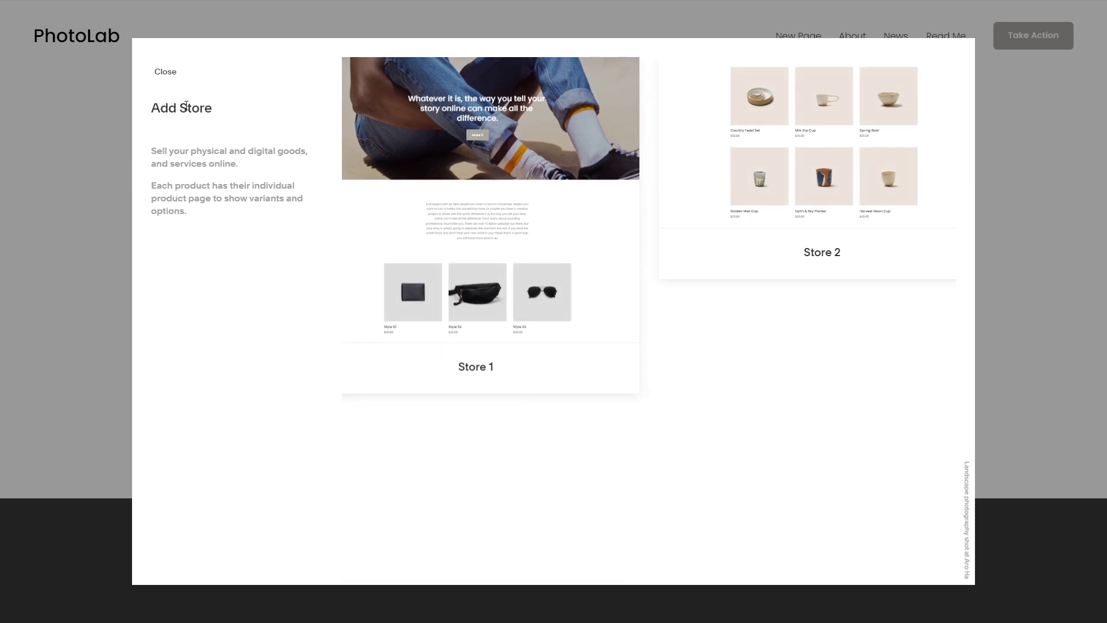
left_click(775, 155)
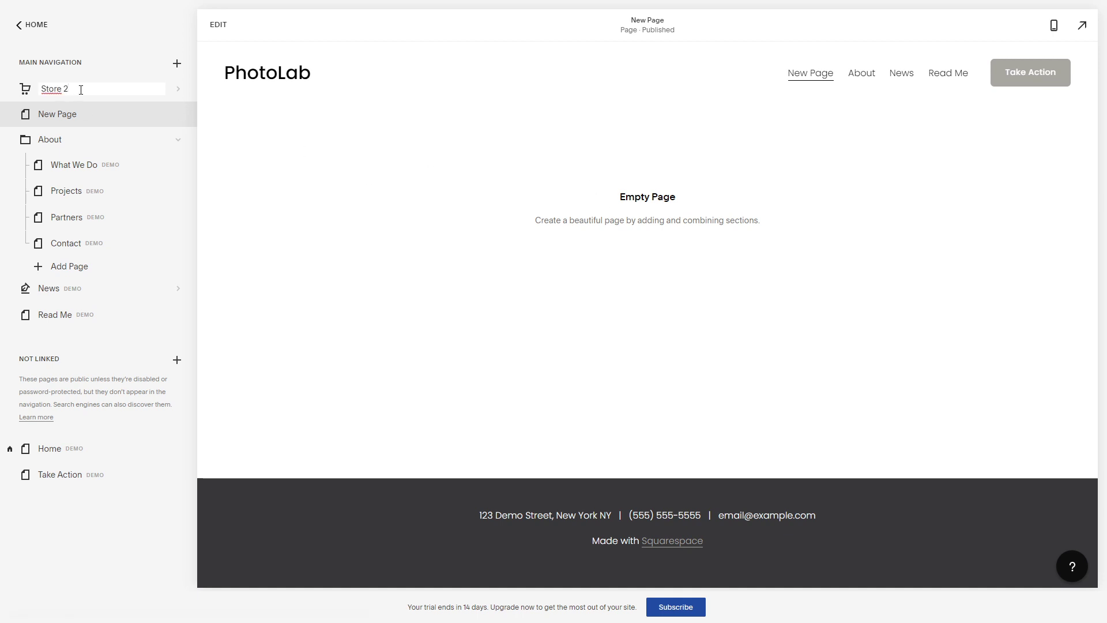
key("Return")
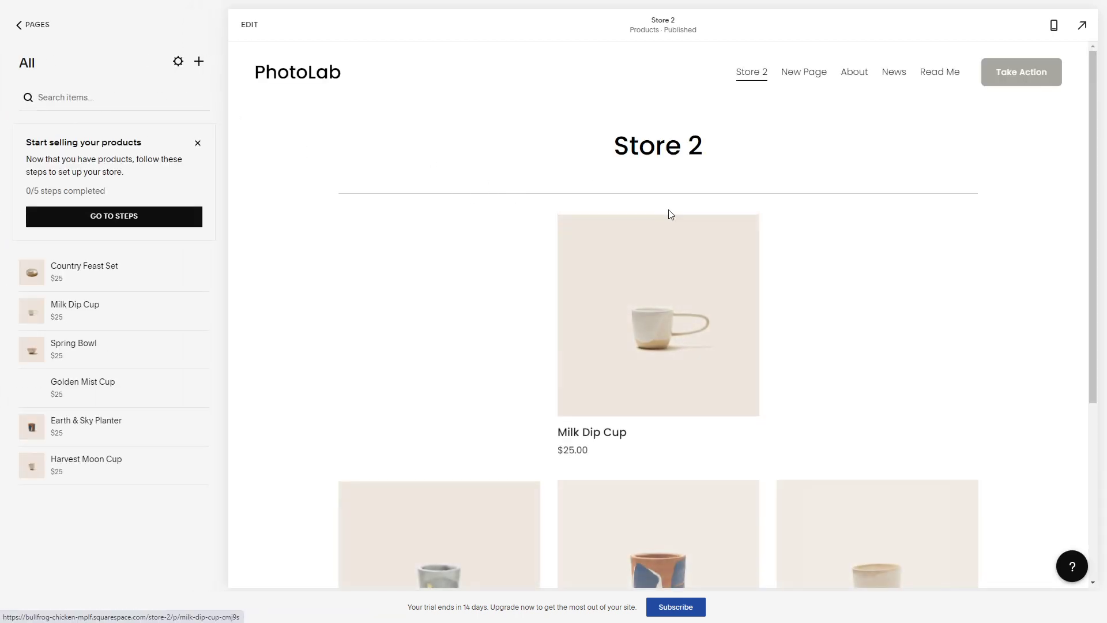
scroll(680, 390, "down", 3)
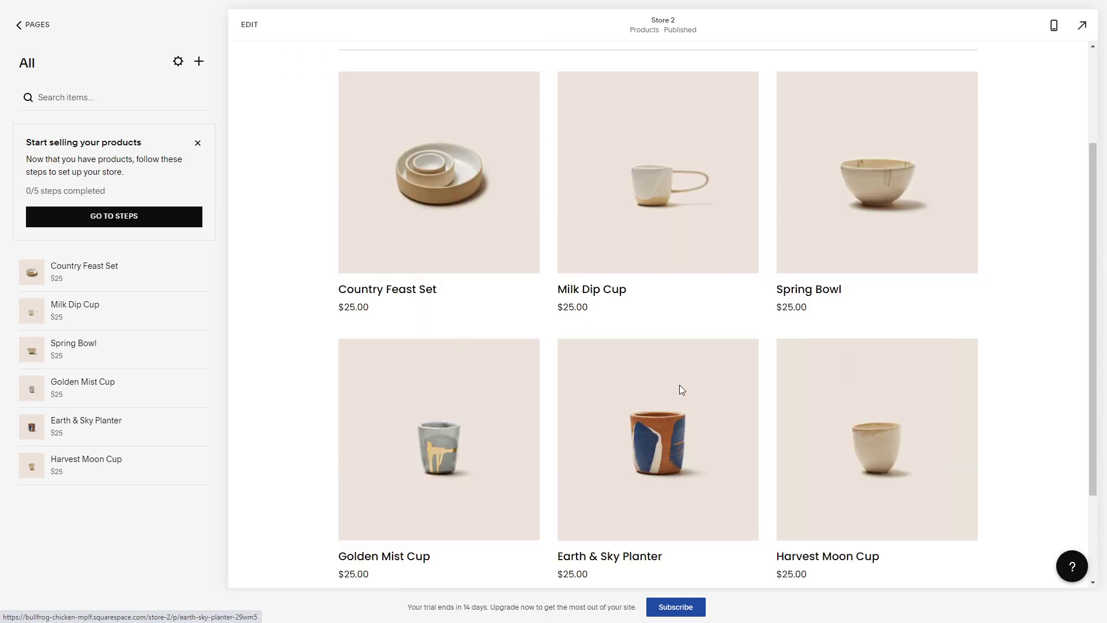
scroll(679, 385, "up", 3)
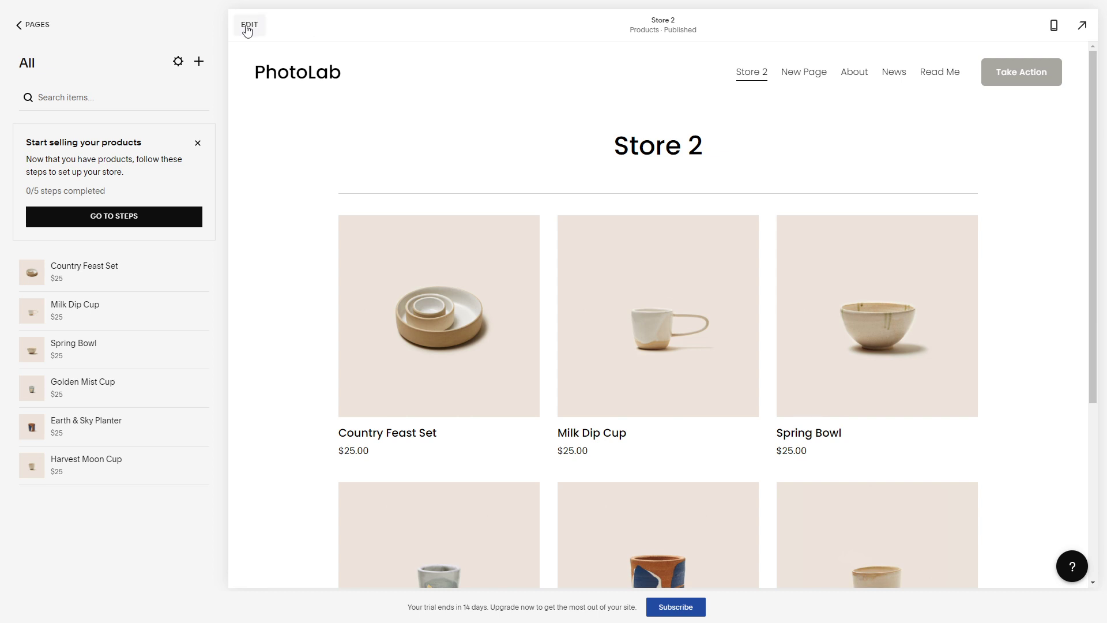
Open the Partners page in the About folder for editing and look over its content
left_click(27, 26)
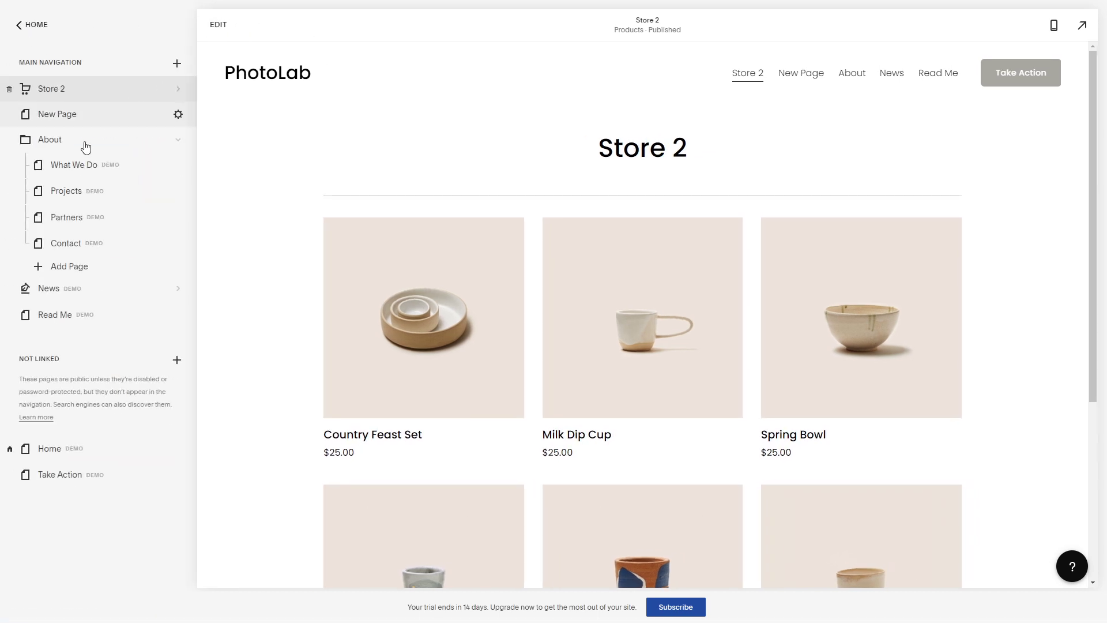
left_click(148, 209)
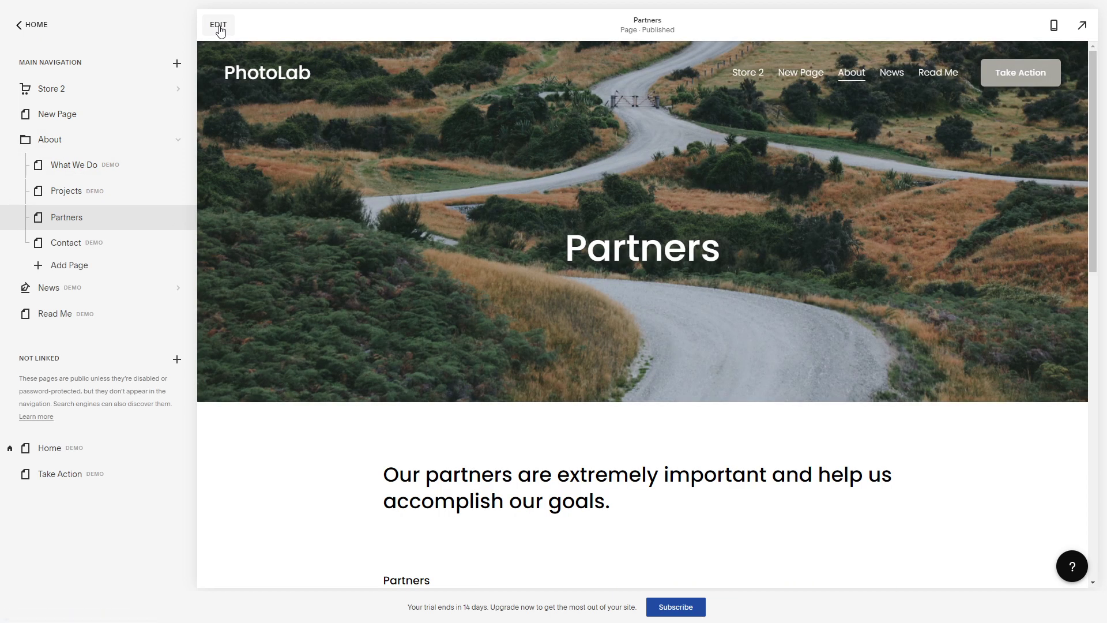
left_click(220, 29)
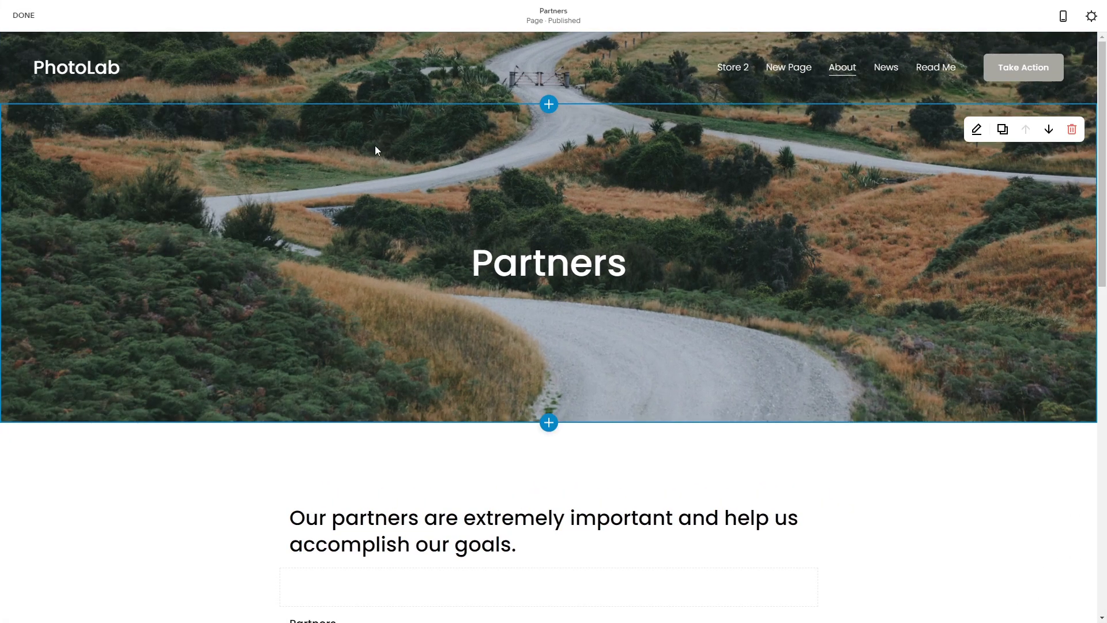
scroll(341, 432, "down", 15)
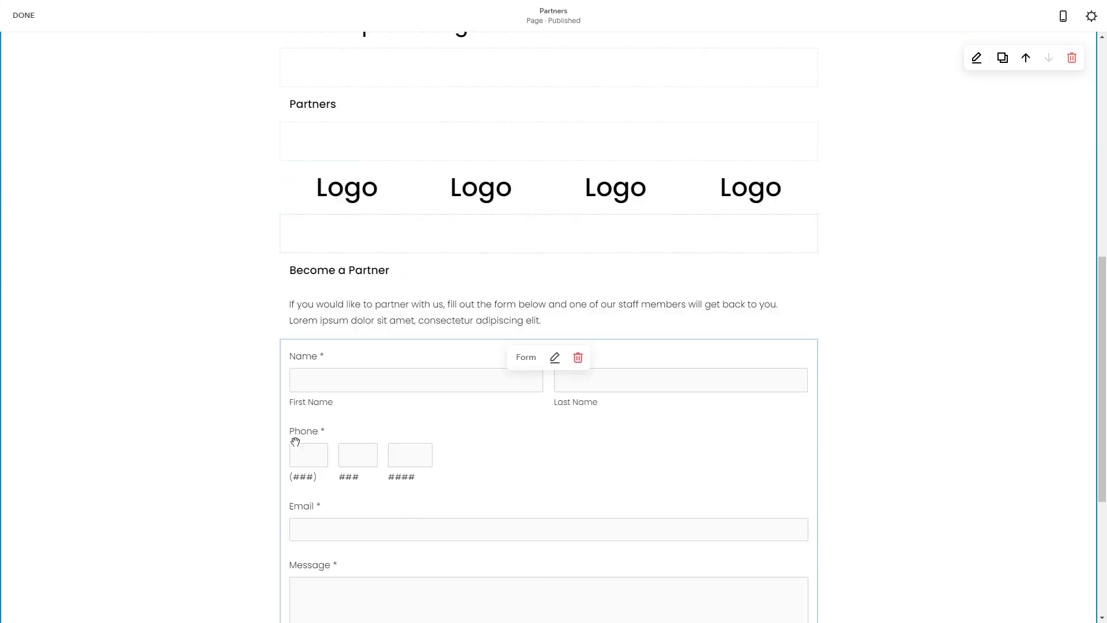
scroll(346, 501, "up", 15)
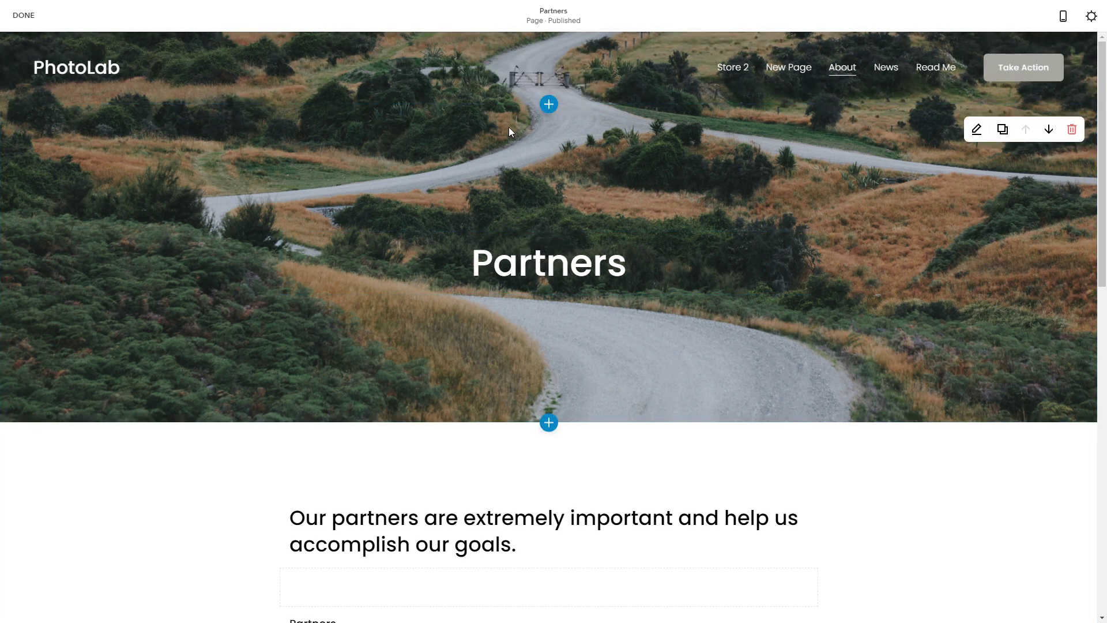
Insert an image block directly below the "Our partners are extremely important" heading
scroll(274, 529, "down", 2)
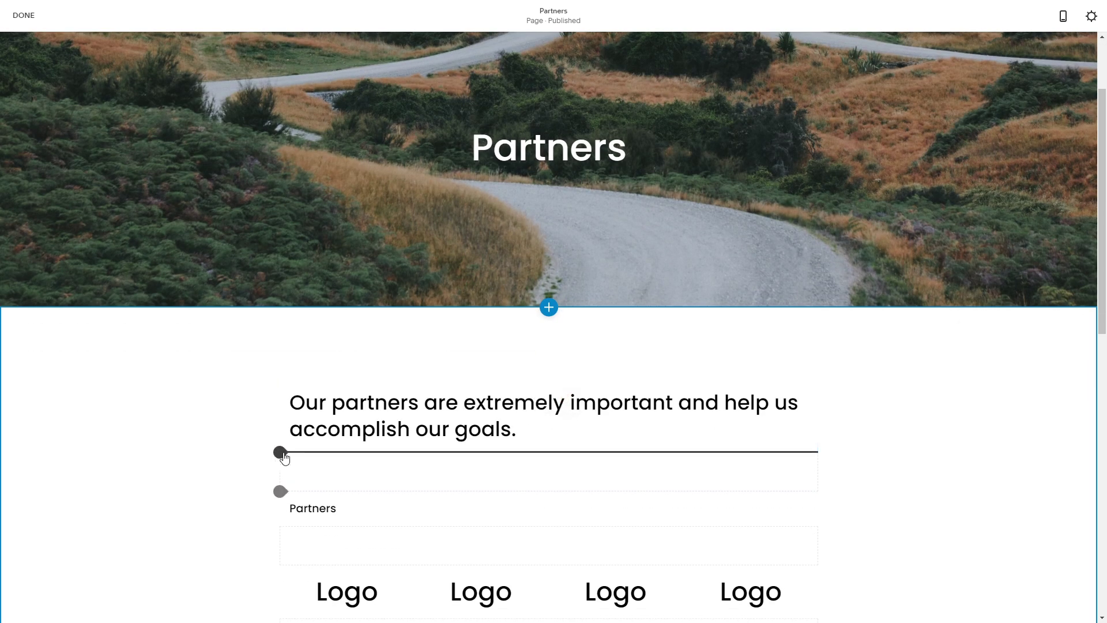
left_click(280, 453)
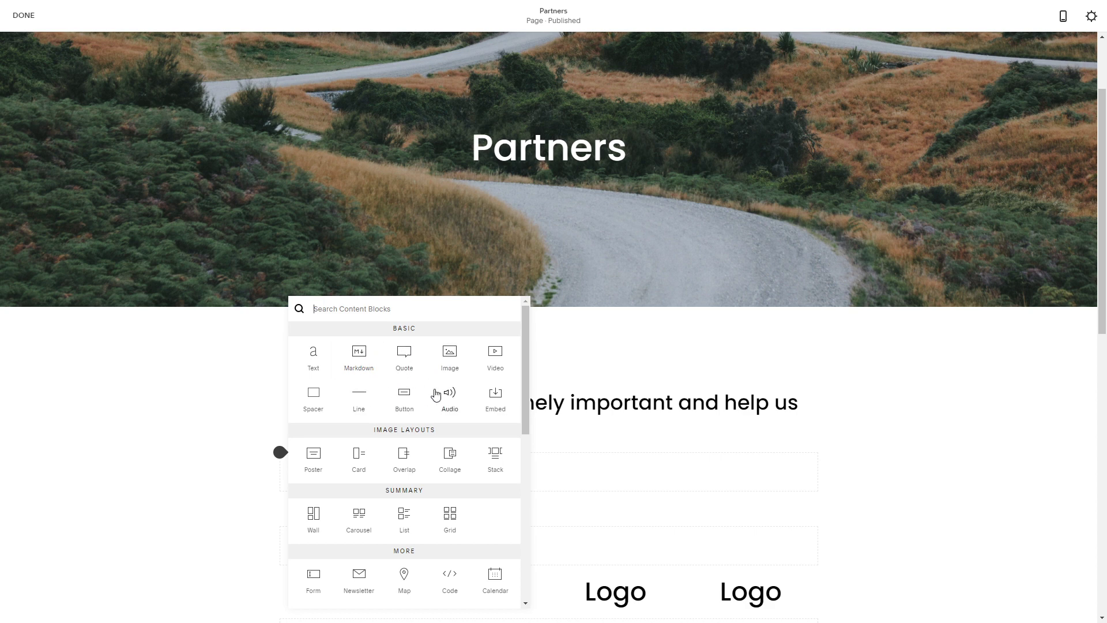
left_click(449, 355)
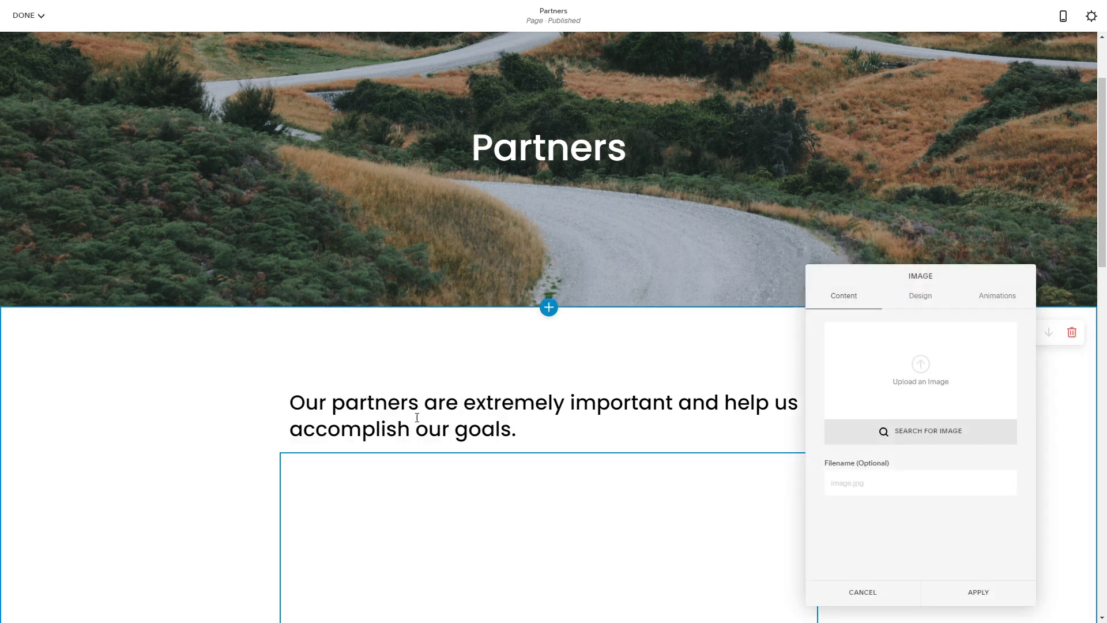
Look through the local files available for the new image block and leave without choosing one
scroll(440, 465, "down", 4)
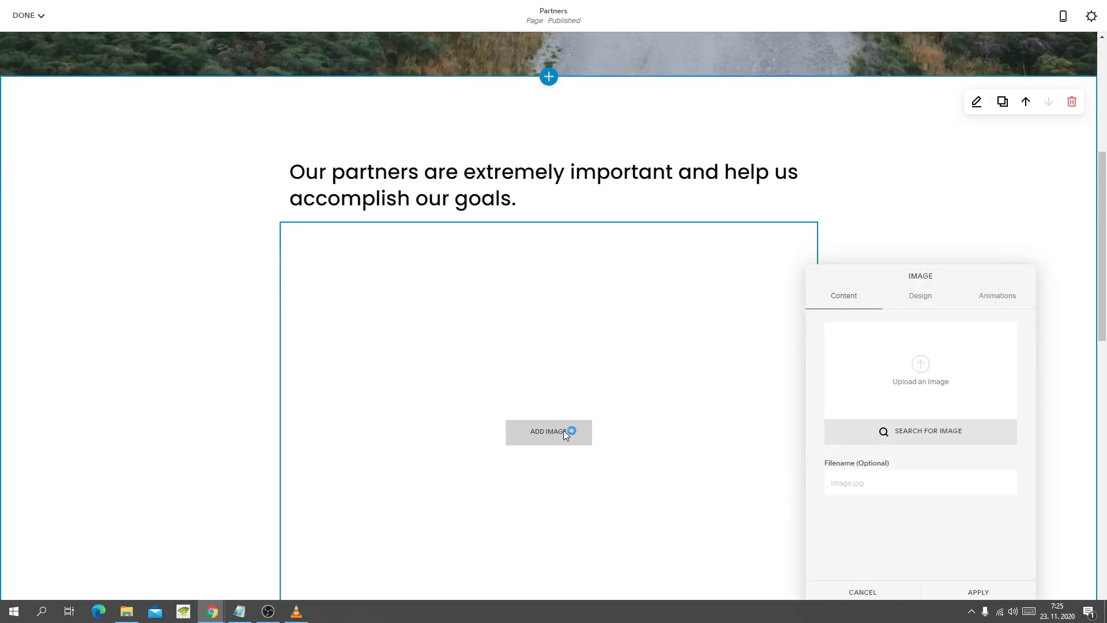
left_click(564, 433)
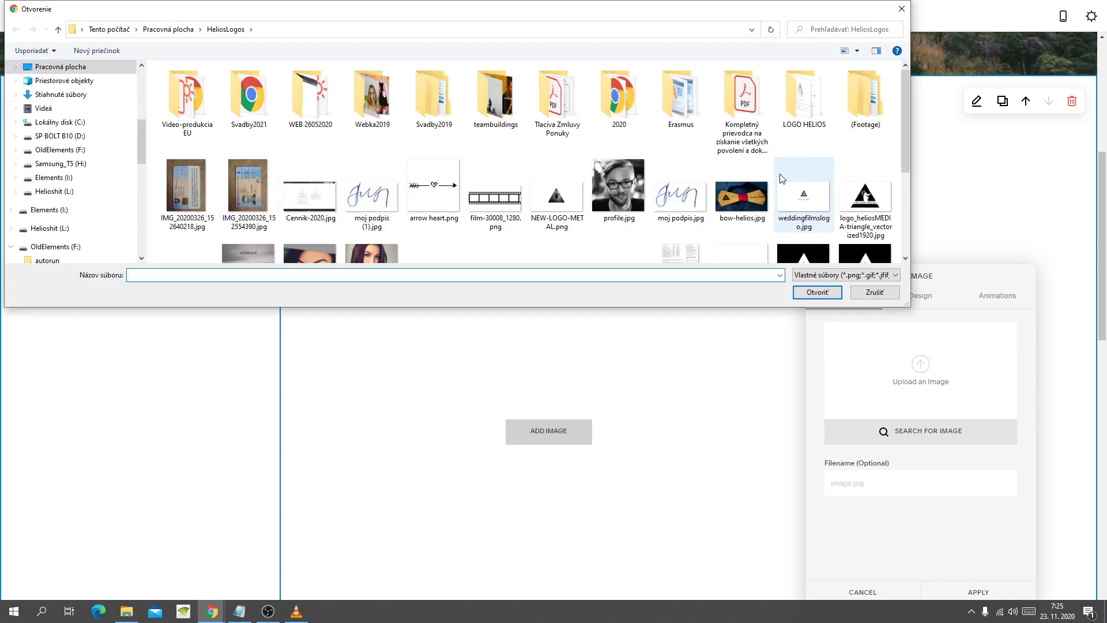
scroll(779, 174, "down", 3)
left_click(902, 8)
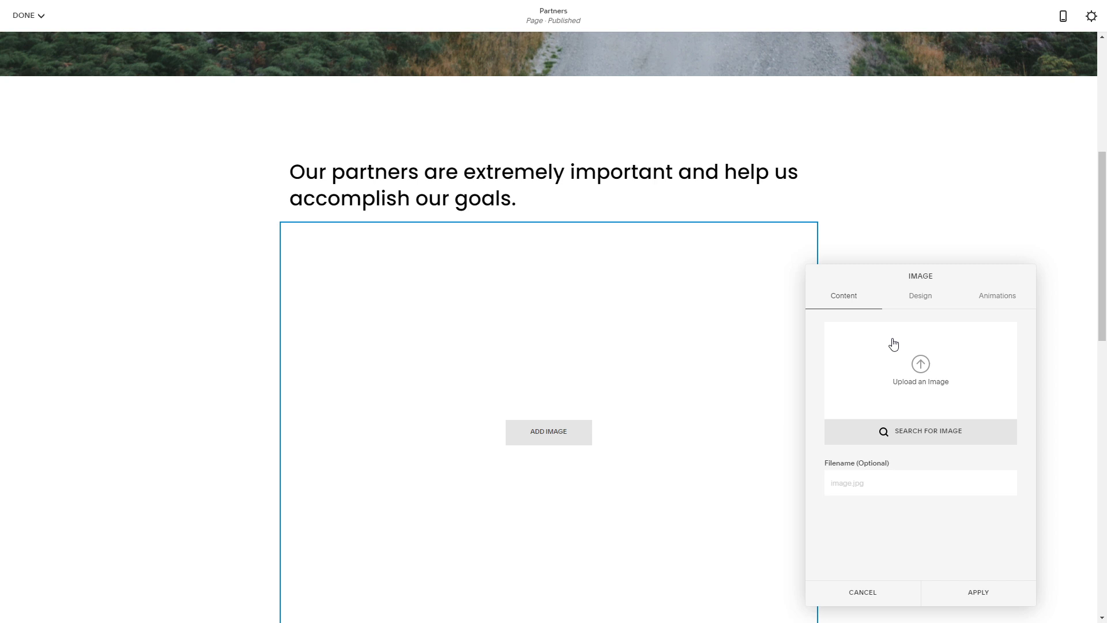
Look through the free Unsplash images offered for the image block and close the image search without selecting one
left_click(933, 439)
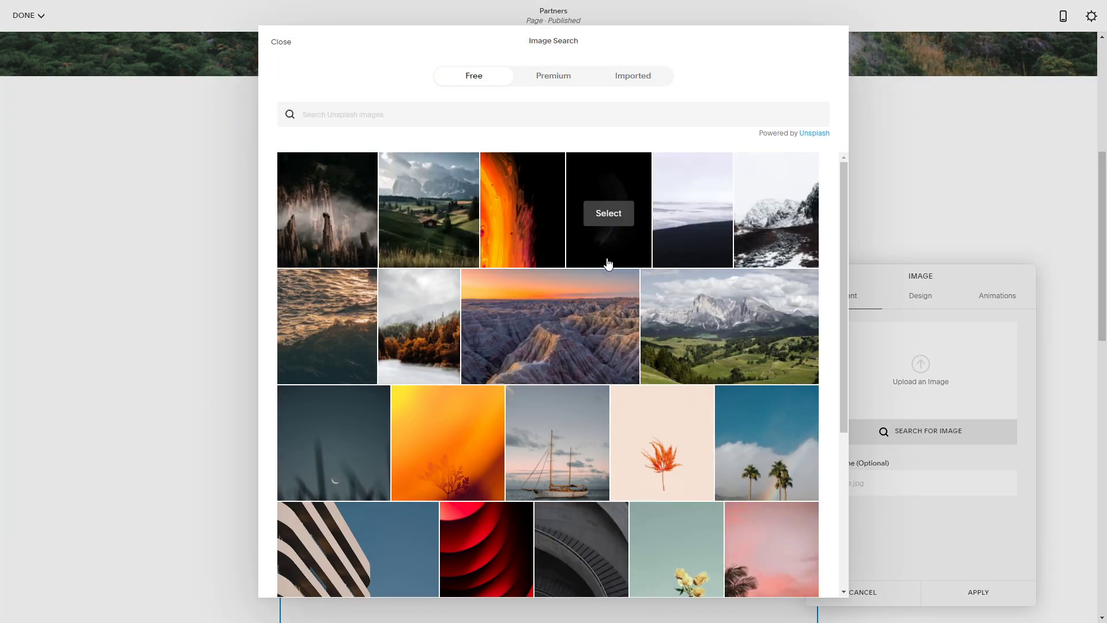
scroll(589, 415, "down", 1)
scroll(586, 414, "down", 3)
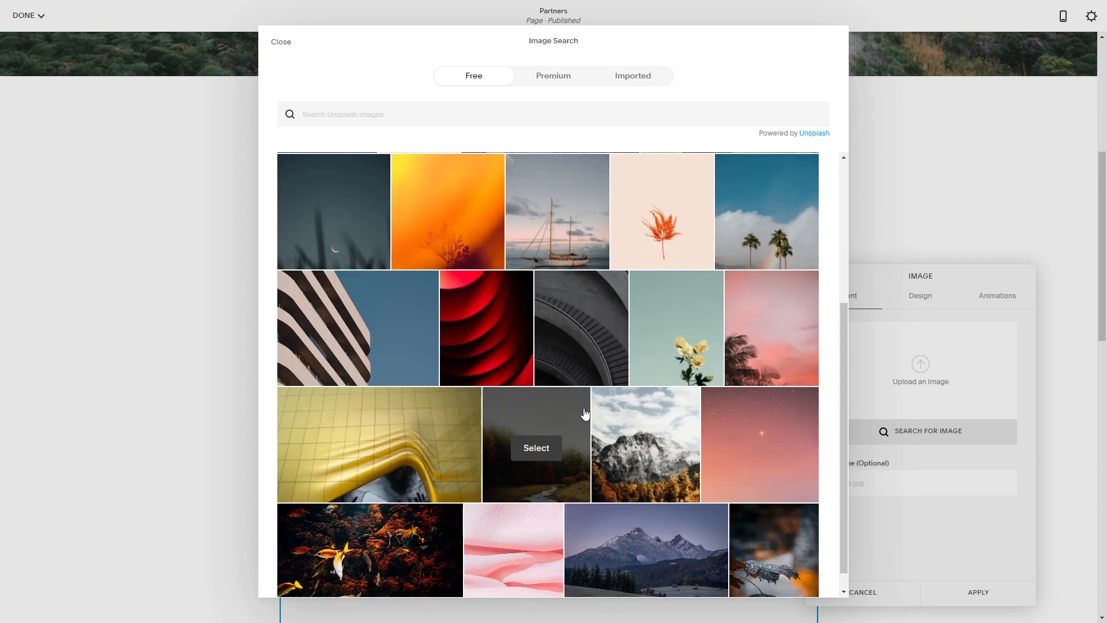
scroll(587, 414, "up", 4)
left_click(281, 42)
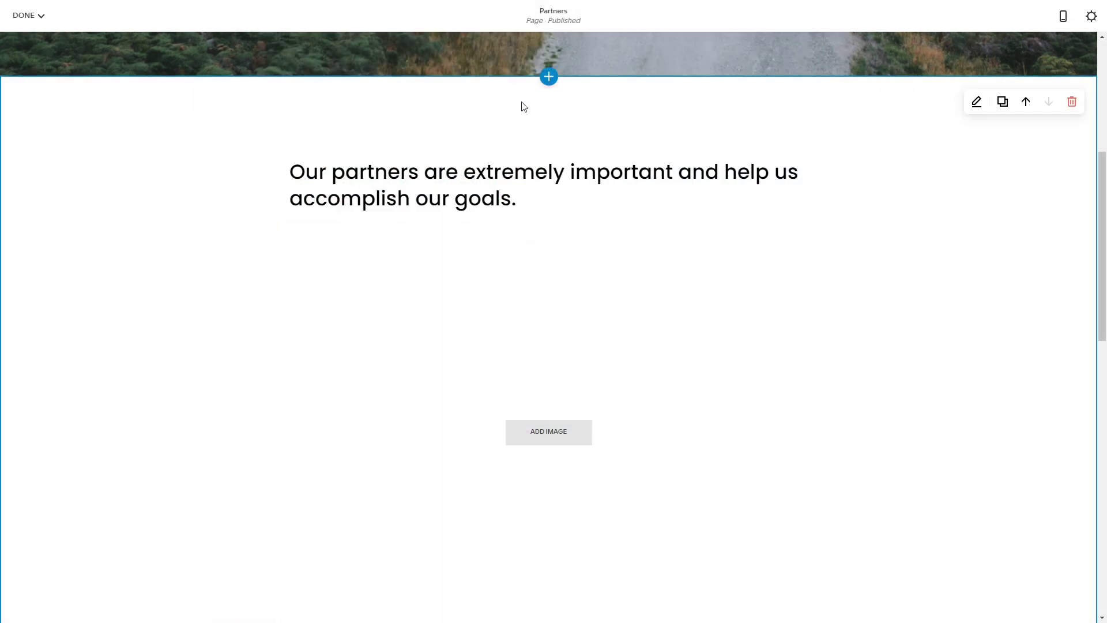
Look through the Headlines and Images section layouts offered below the Partners banner, then close them without adding a section
left_click(549, 78)
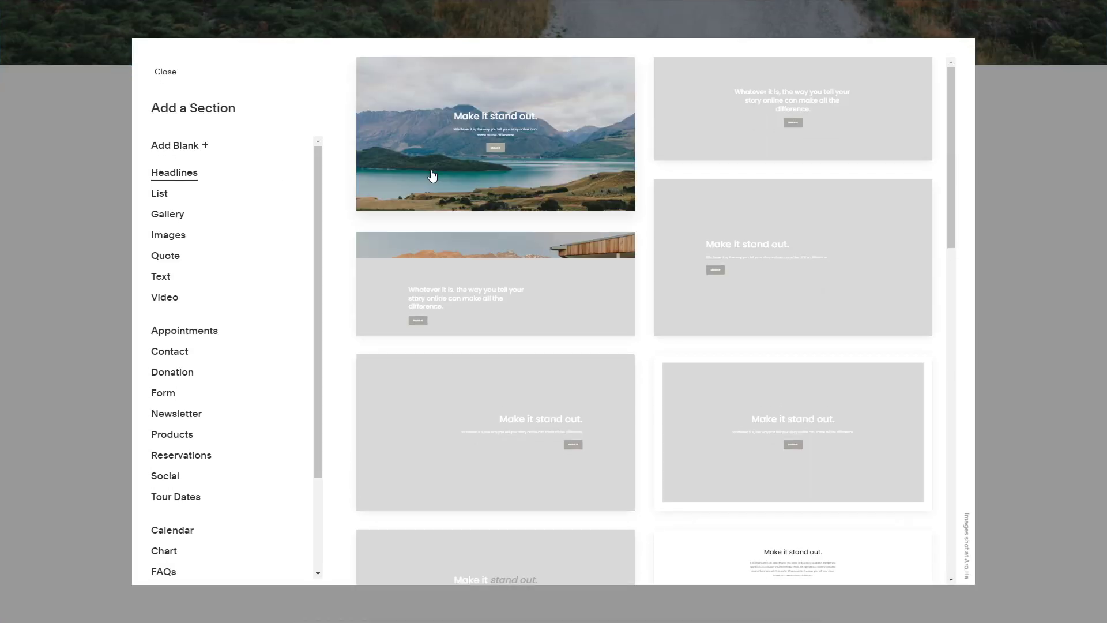
left_click(172, 233)
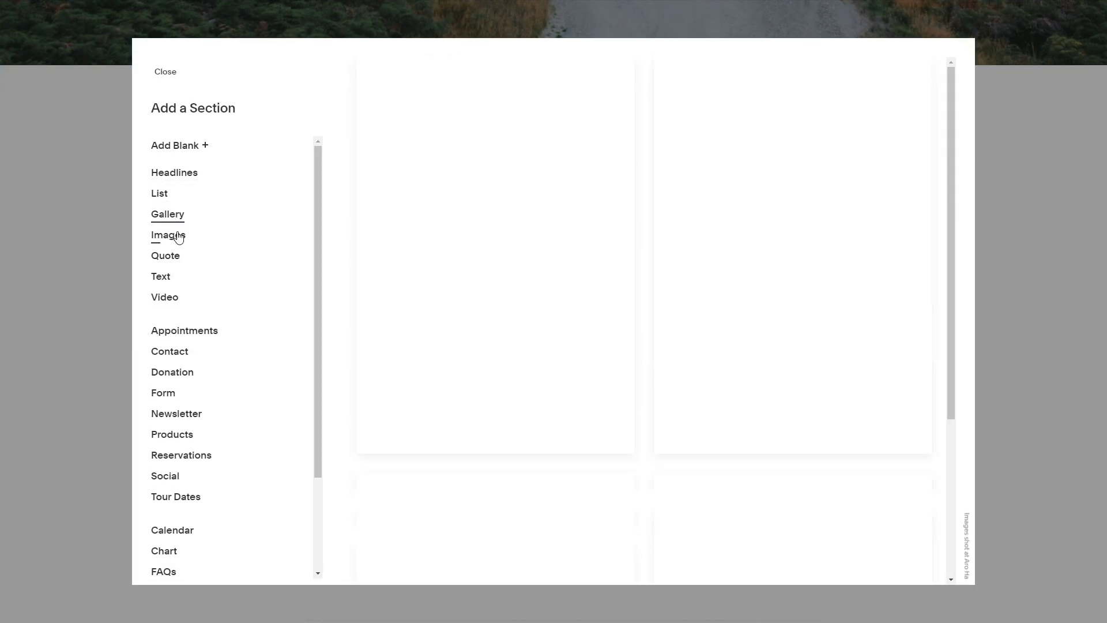
left_click(166, 73)
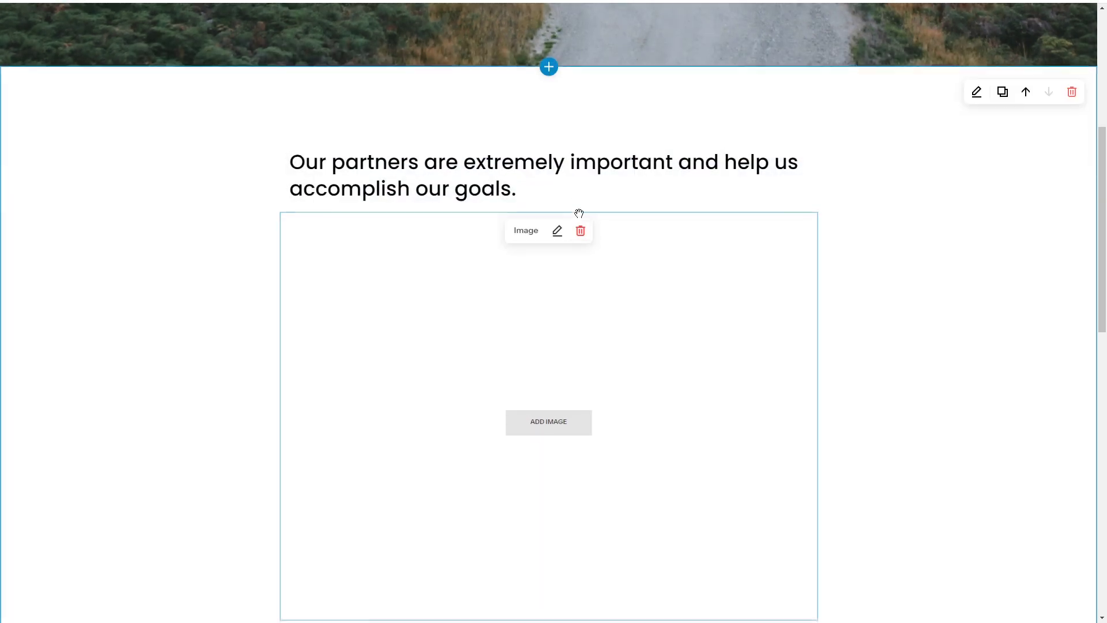
left_click(549, 78)
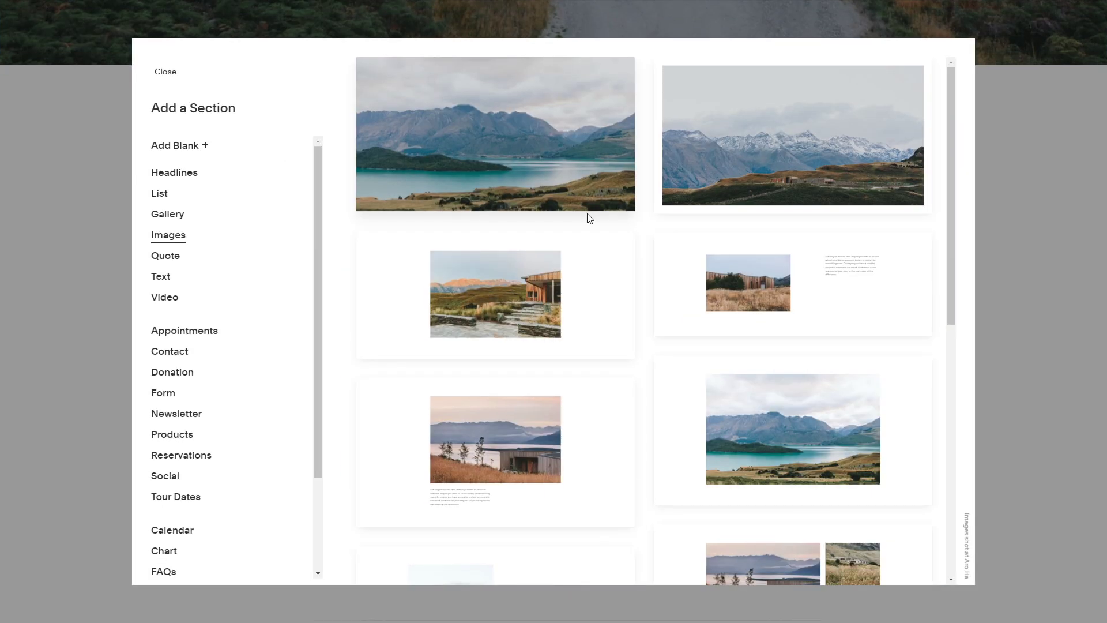
scroll(737, 317, "down", 2)
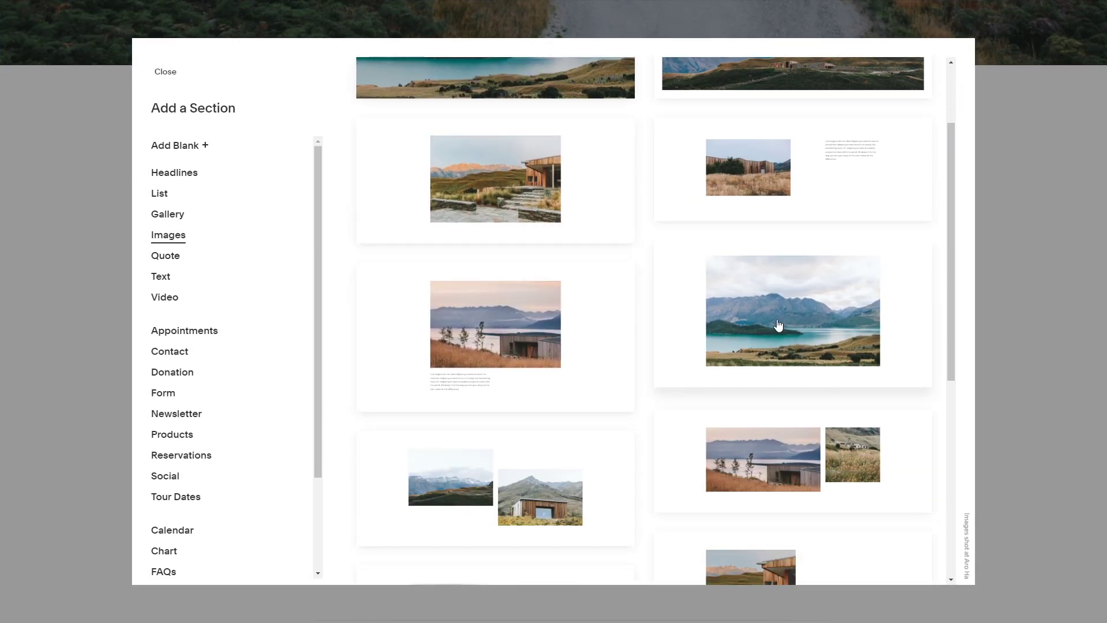
left_click(161, 76)
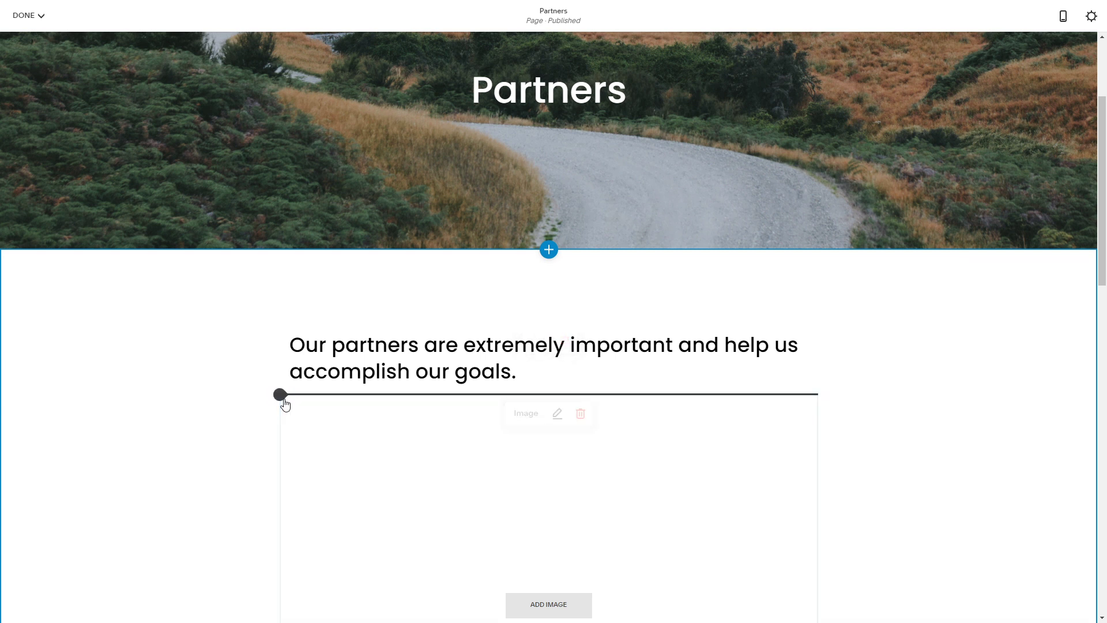
Look through the content blocks available below the "Our partners are extremely important" heading, from Summary to Premium, without inserting one
left_click(282, 397)
scroll(407, 346, "down", 3)
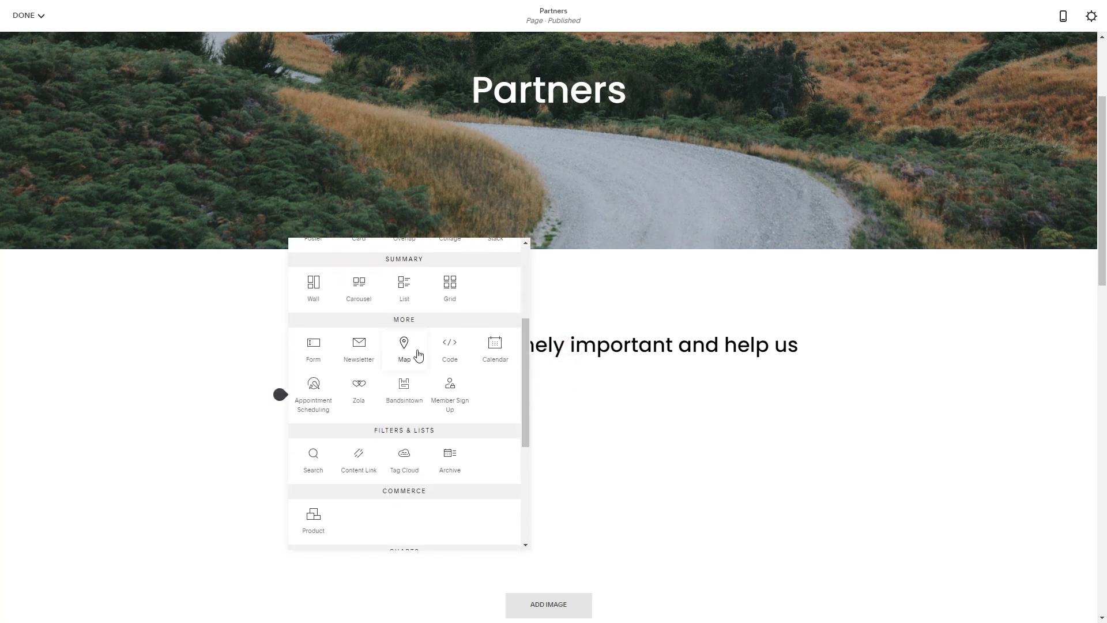
scroll(417, 363, "down", 2)
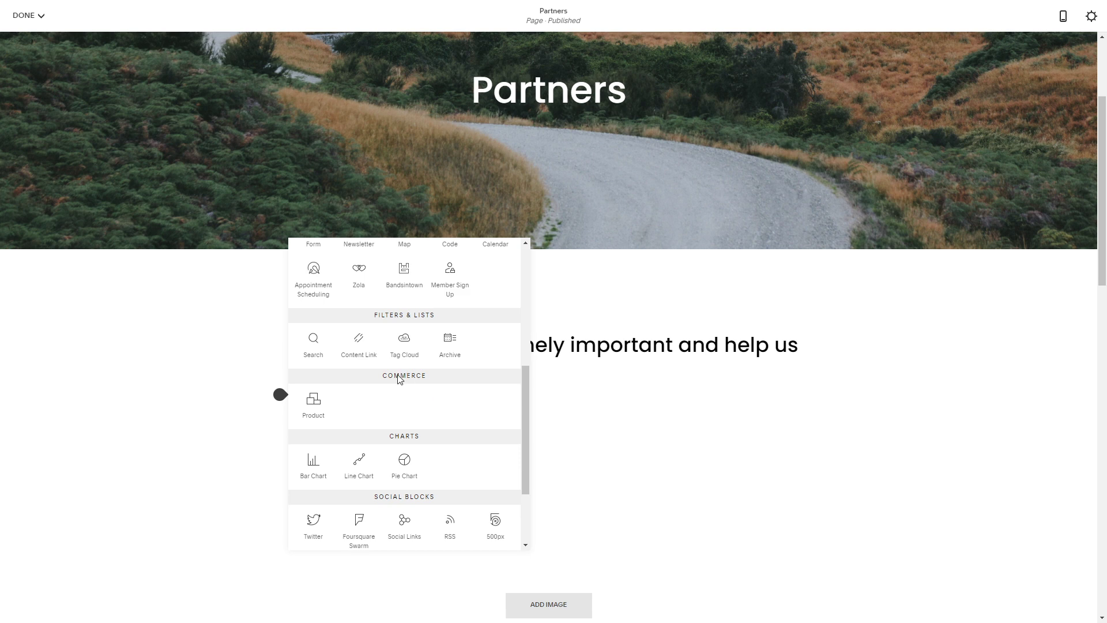
scroll(400, 379, "down", 2)
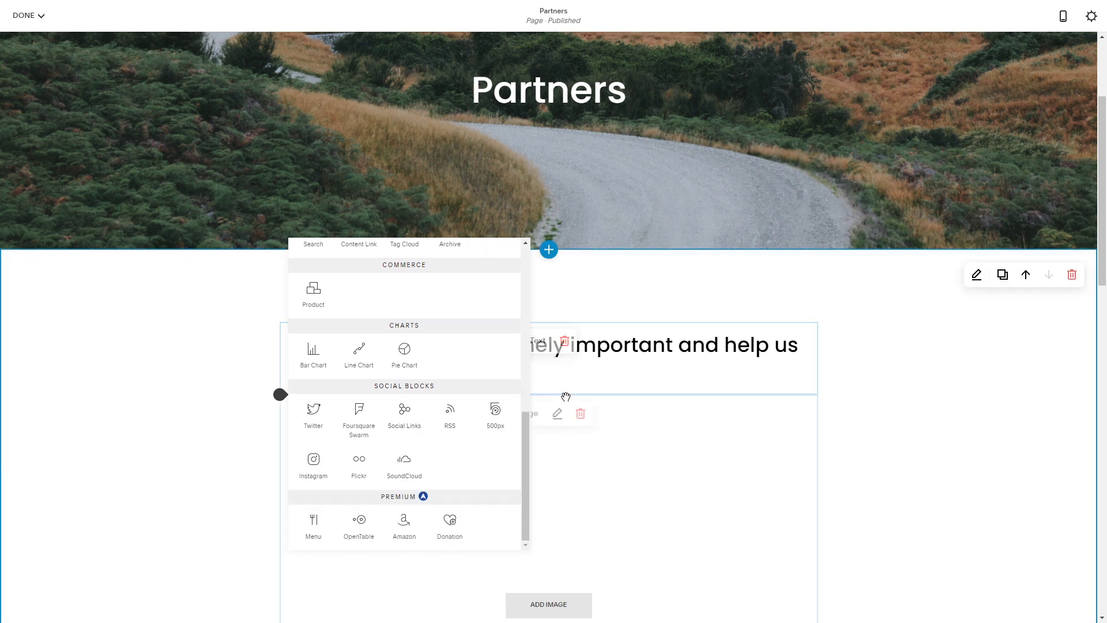
left_click(322, 147)
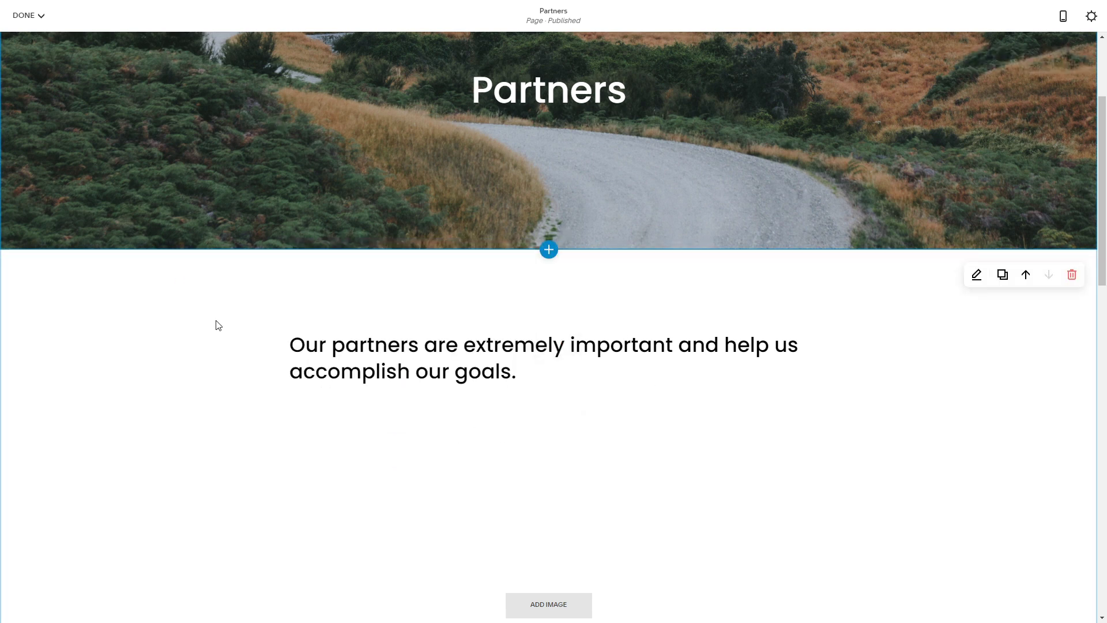
Look over the rest of the Partners page and save its changes to leave editing
scroll(638, 489, "down", 5)
scroll(612, 489, "up", 9)
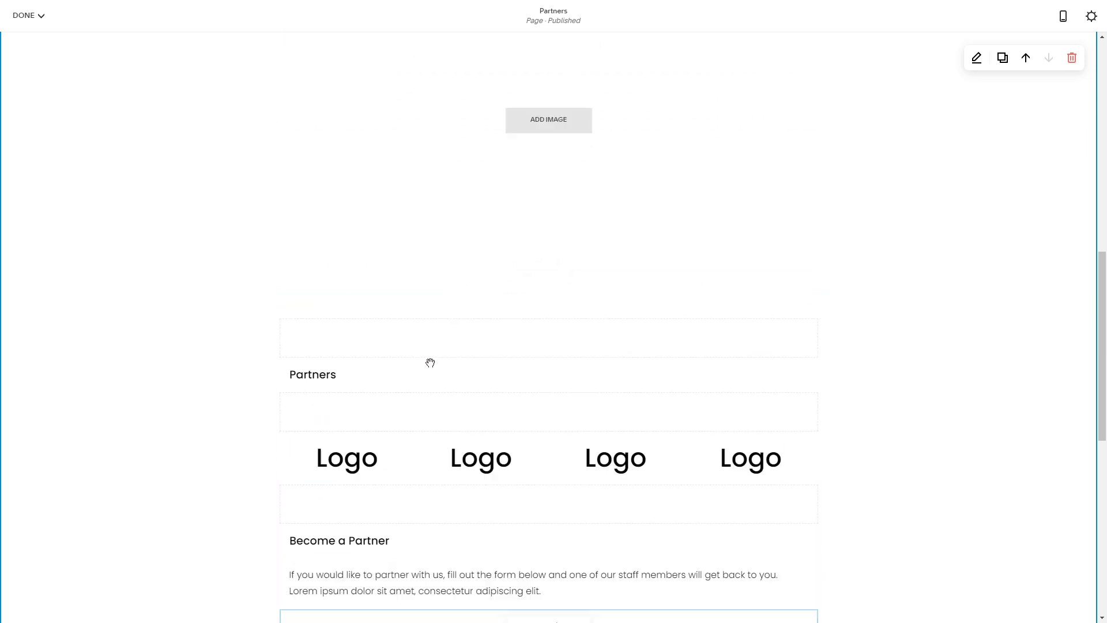
left_click(26, 18)
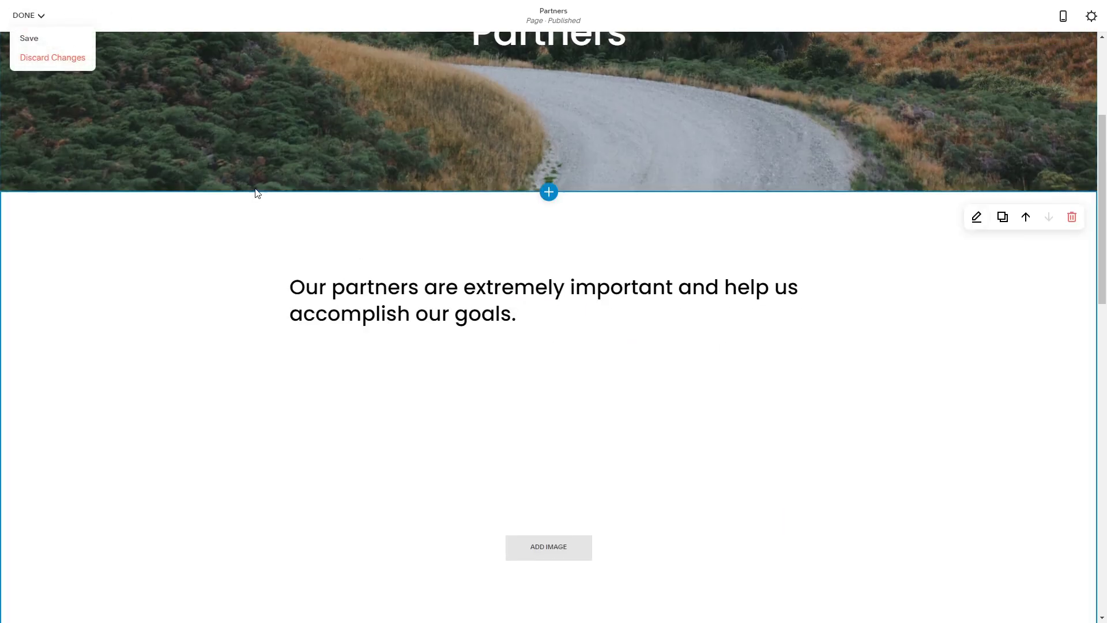
scroll(75, 61, "up", 2)
left_click(27, 18)
left_click(29, 39)
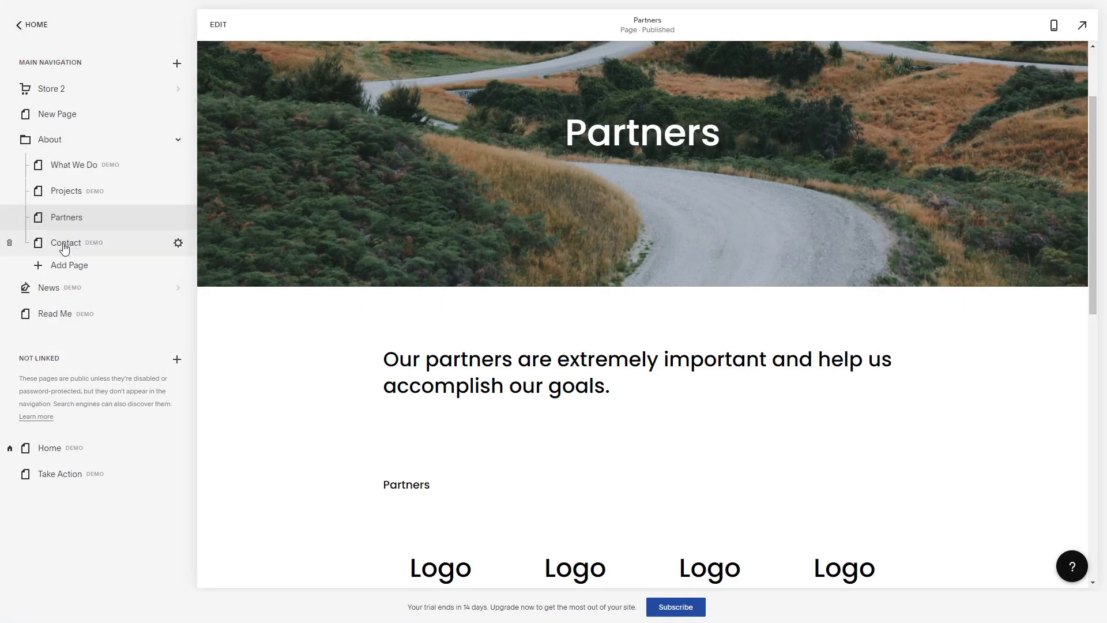
Open the Contact page in the About folder for editing and look over its content
left_click(64, 245)
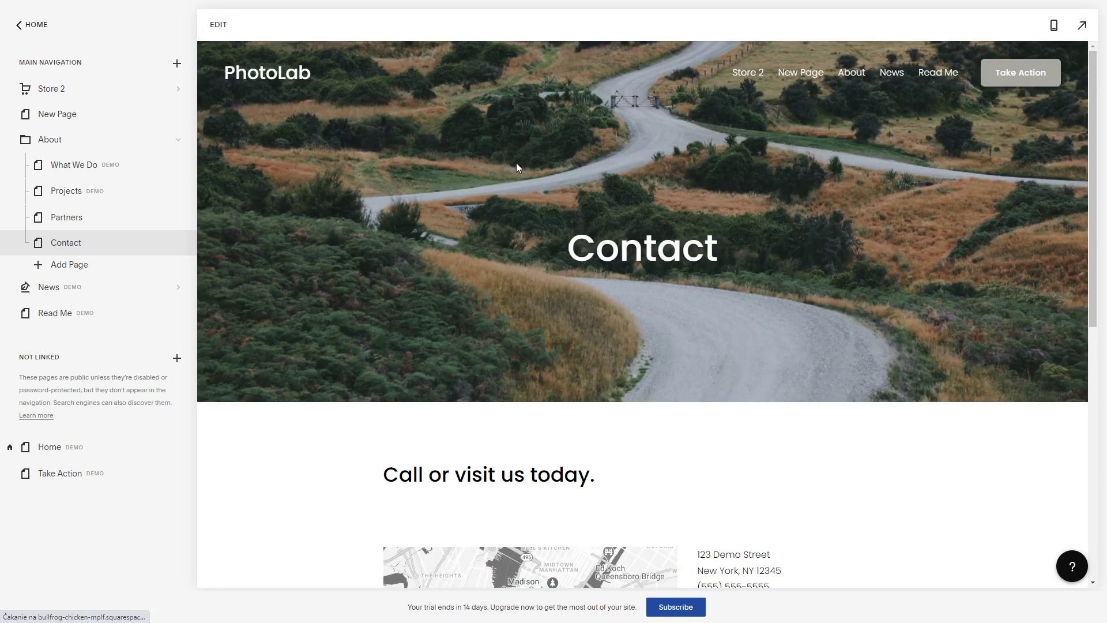
left_click(515, 164)
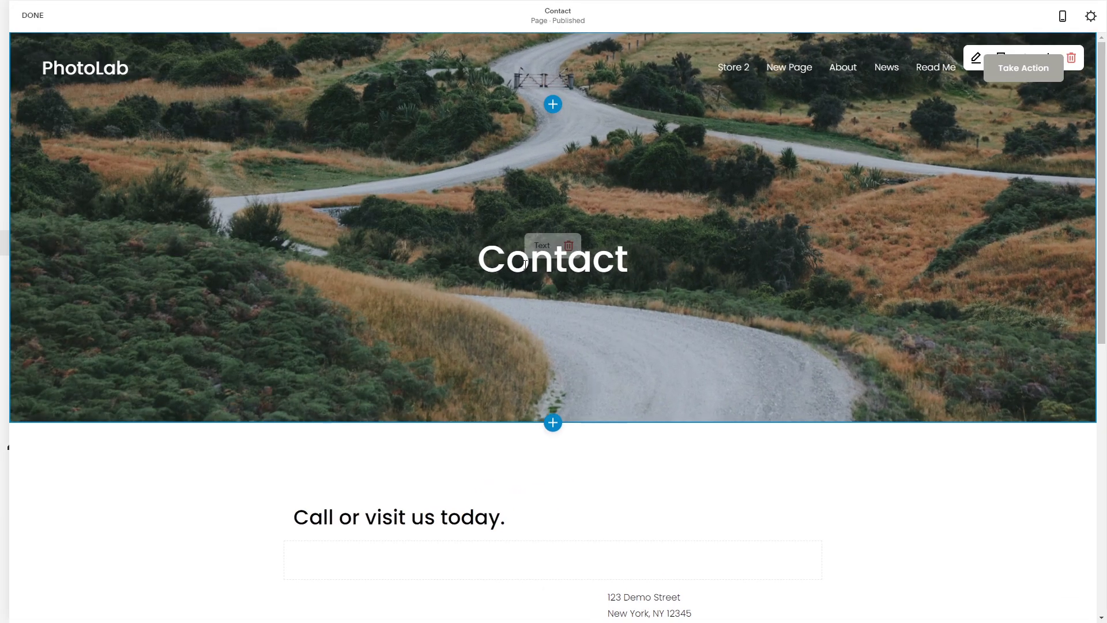
scroll(536, 323, "down", 3)
scroll(547, 319, "down", 4)
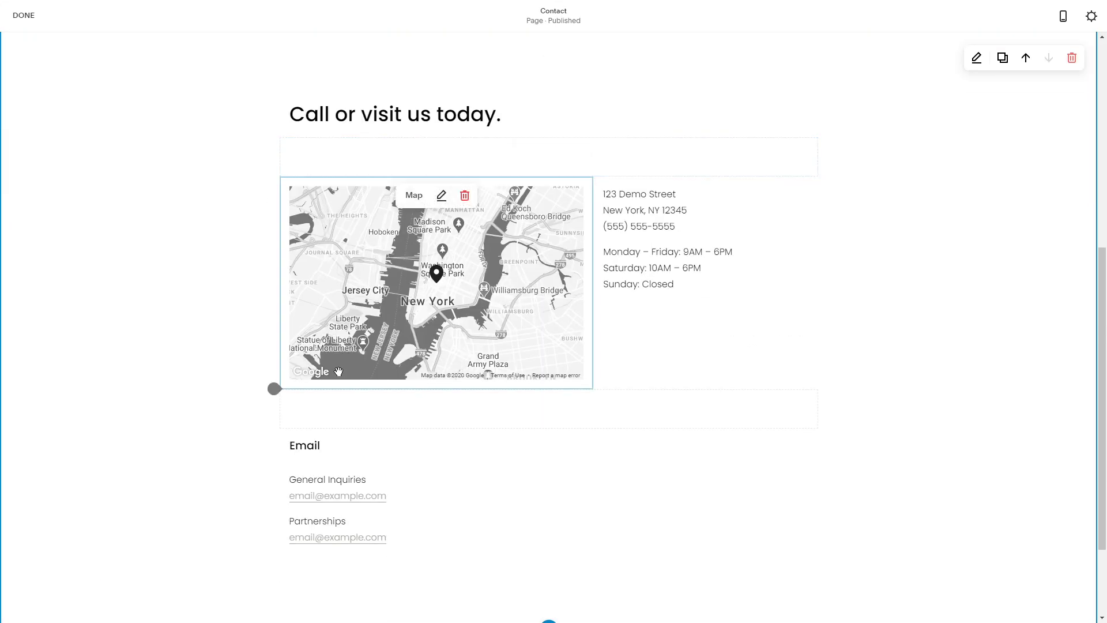
Insert a text block directly below the map on the Contact page and write "I am a little text." in it
left_click(280, 390)
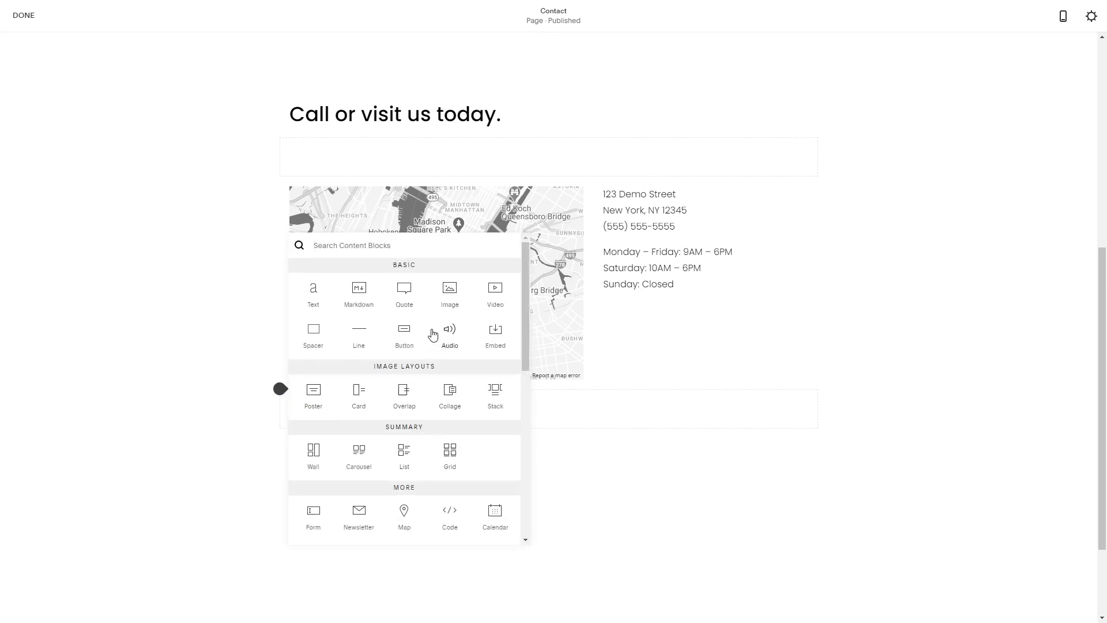
left_click(314, 293)
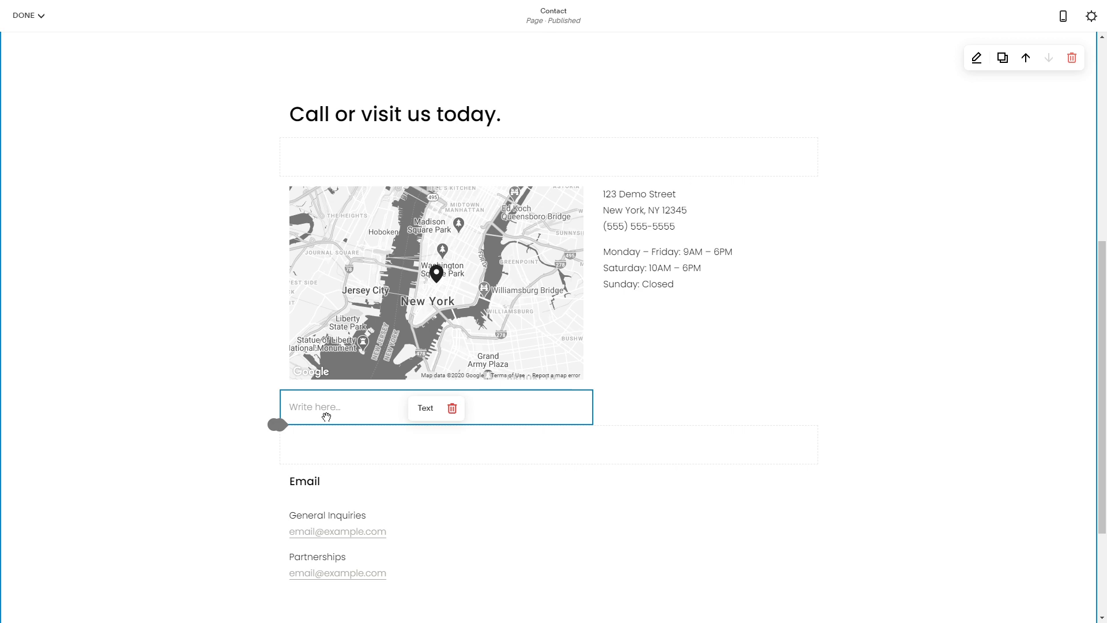
left_click(316, 413)
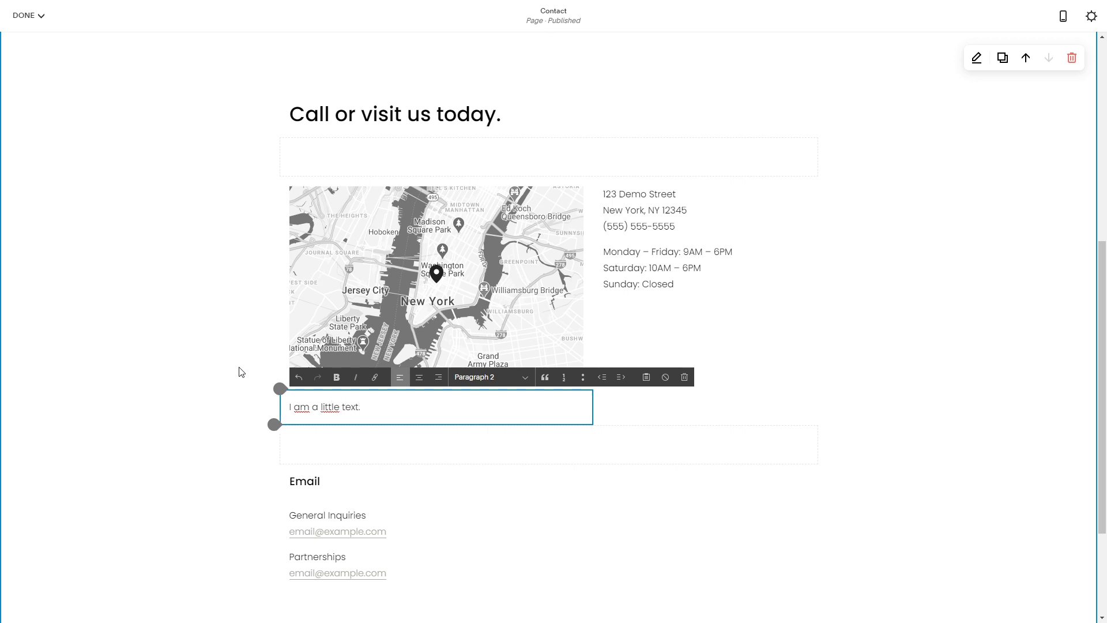
Finish the text entry and save the Contact page changes
left_click(242, 370)
left_click(29, 15)
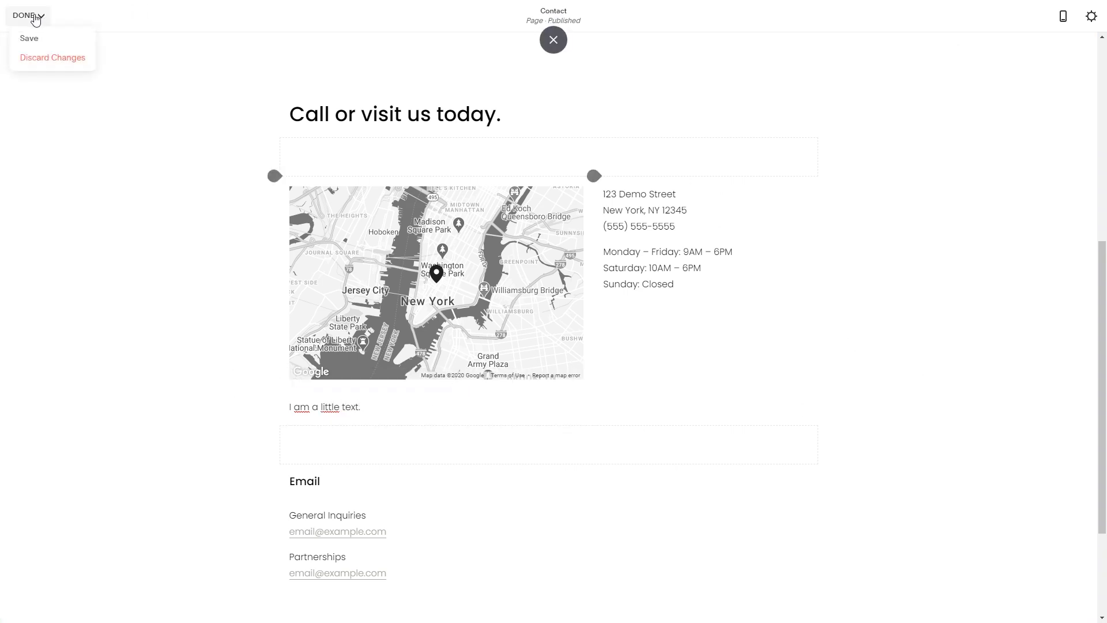
left_click(34, 37)
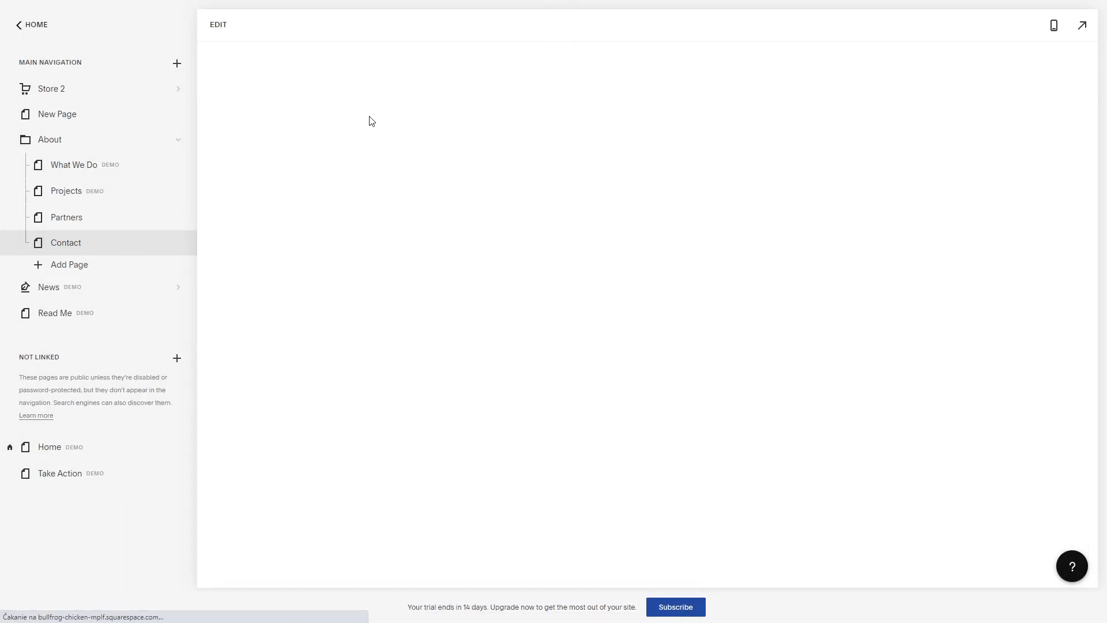